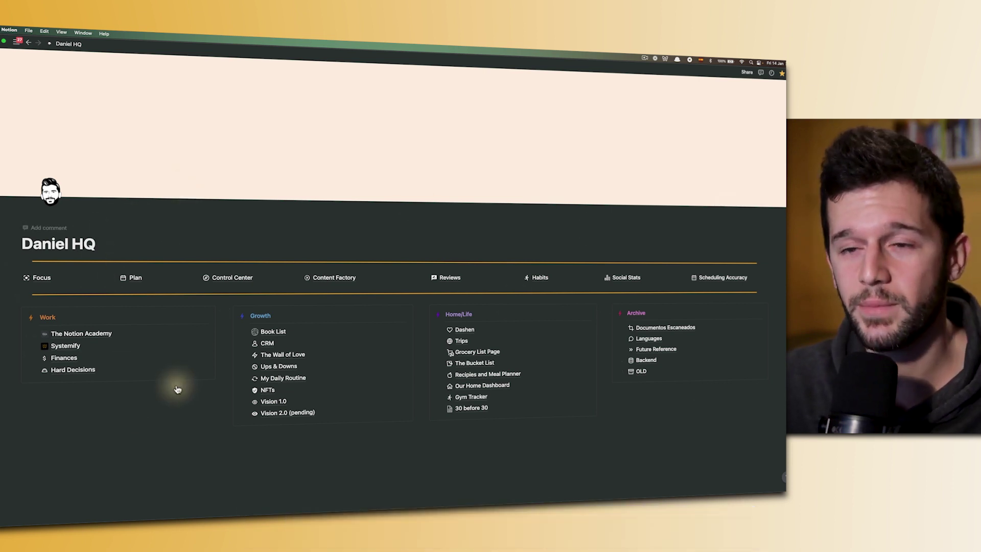
# Step: Move forward to the Book List page, then return to the Daniel HQ dashboard via the breadcrumb
pyautogui.press('super+bracketright')
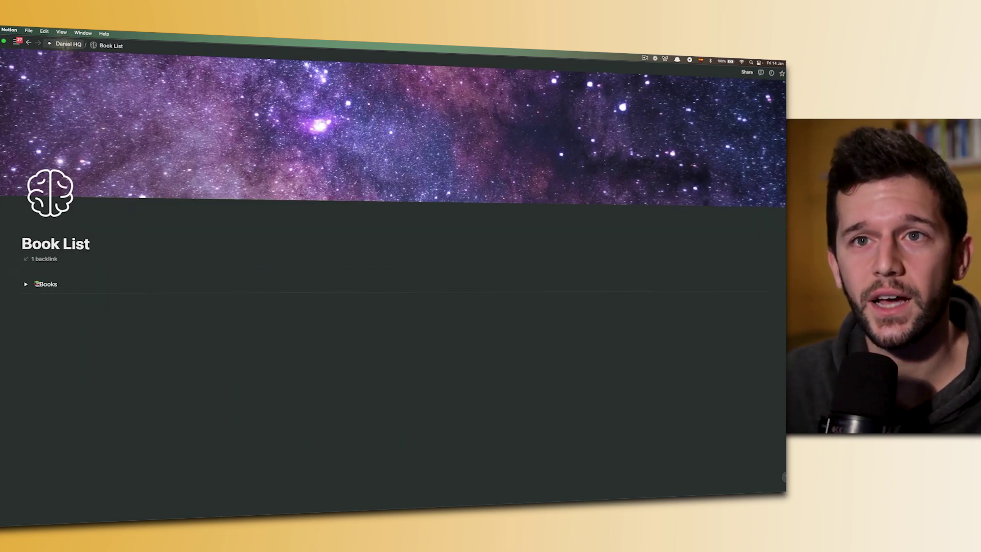
pyautogui.click(68, 43)
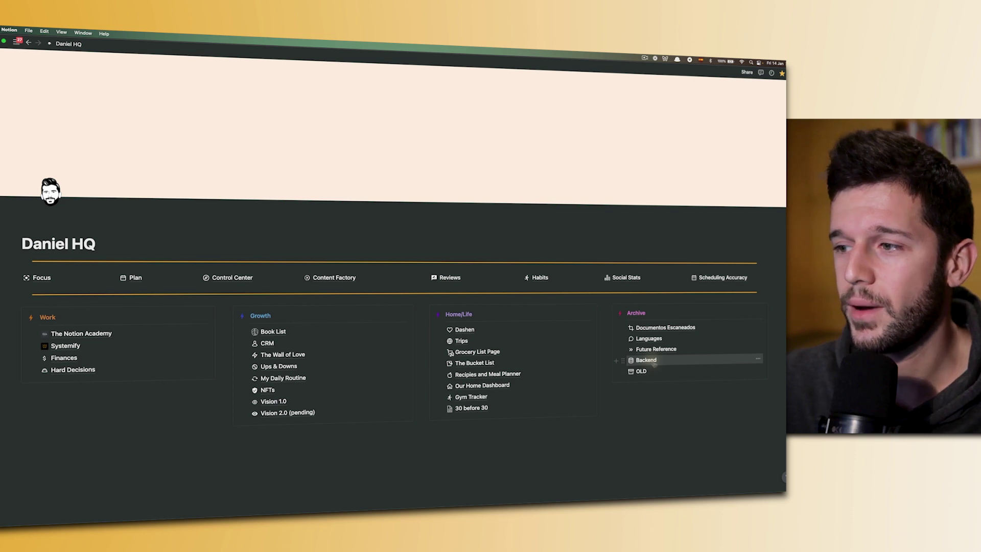
pyautogui.click(646, 361)
pyautogui.click(25, 359)
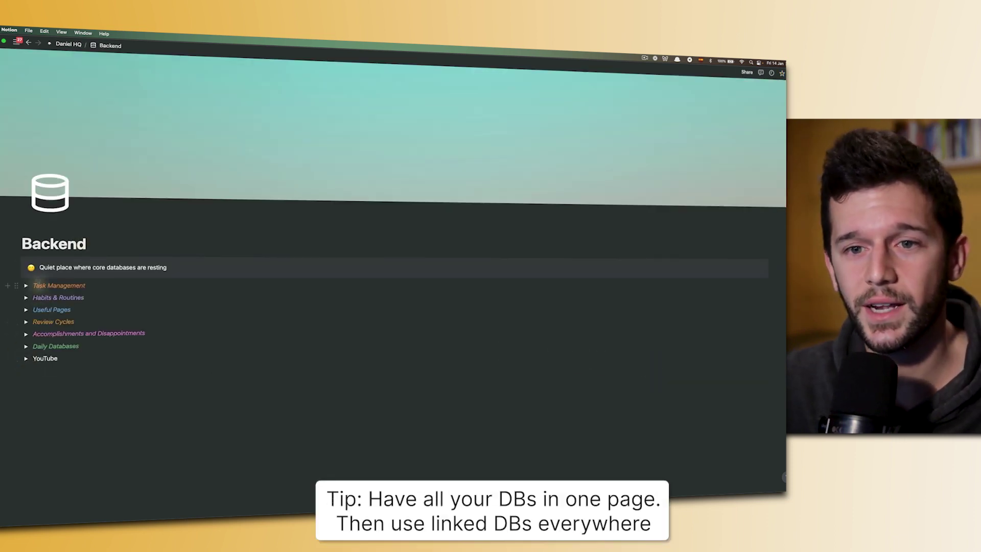
pyautogui.click(25, 286)
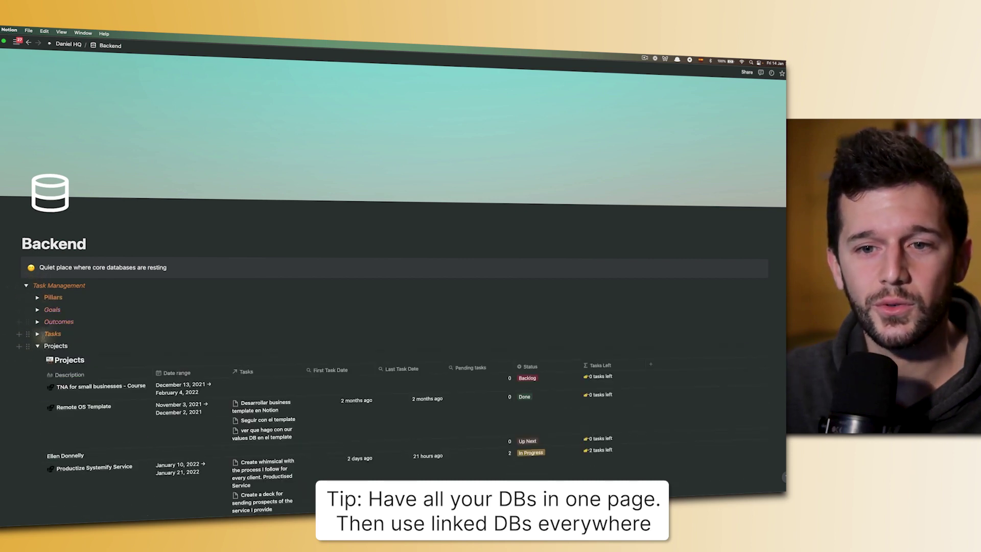
pyautogui.click(37, 346)
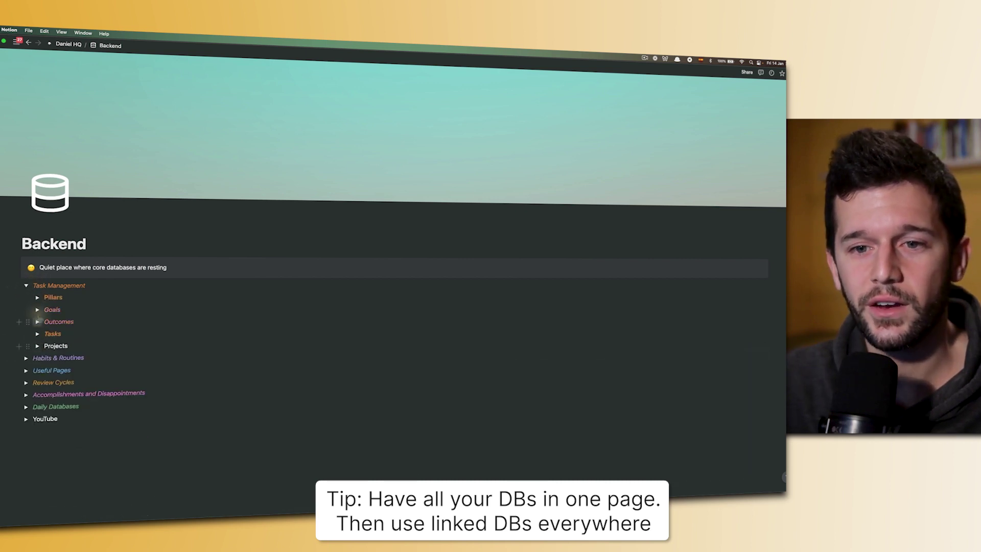
pyautogui.click(26, 286)
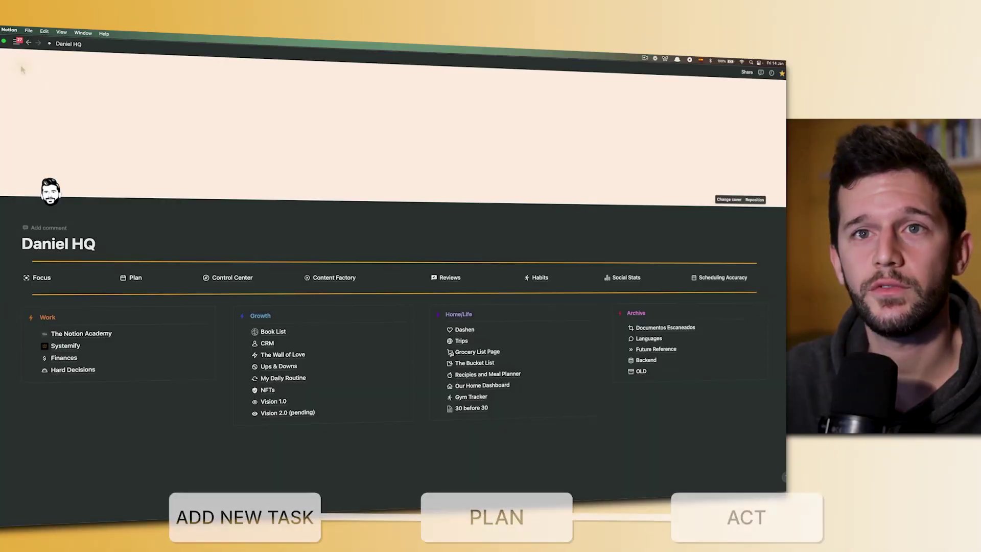
pyautogui.click(22, 156)
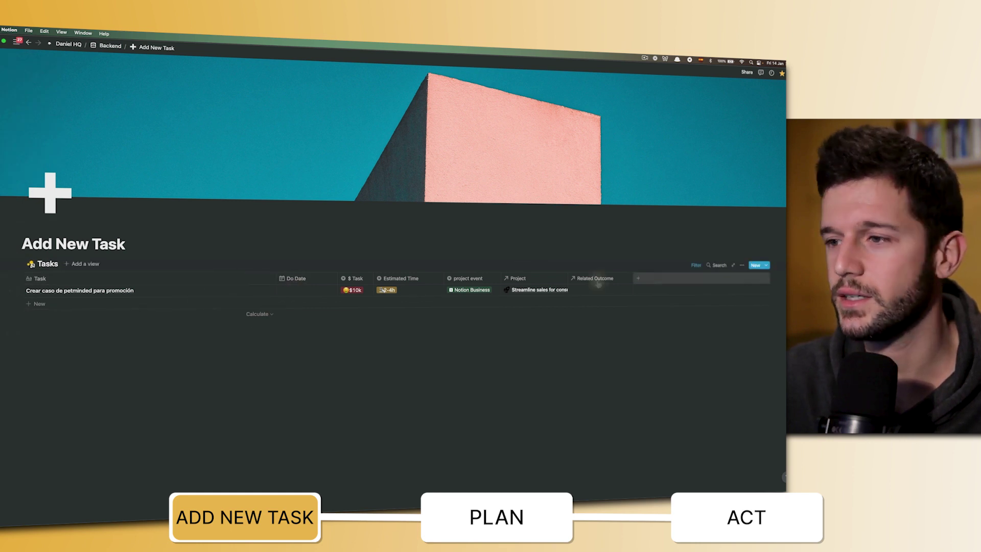
pyautogui.click(701, 264)
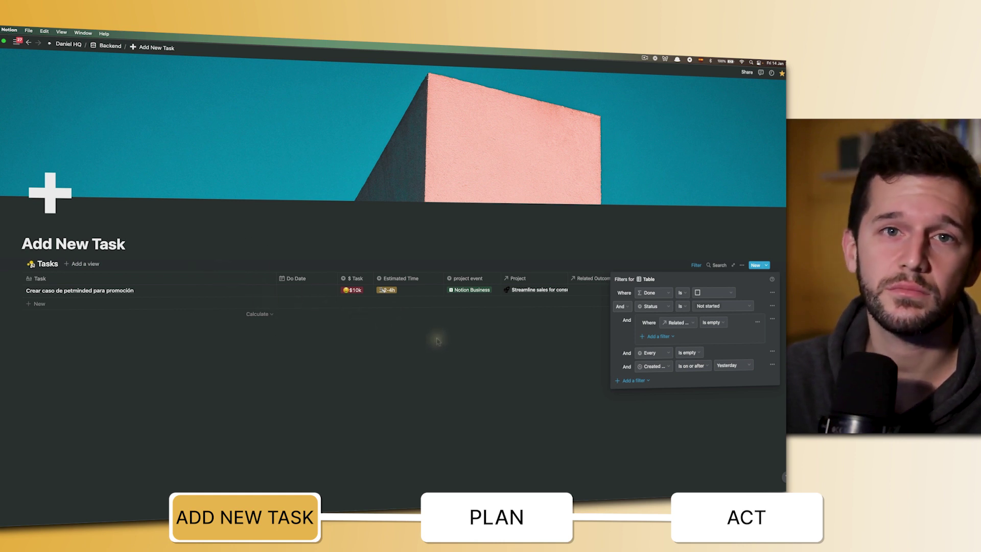
pyautogui.click(299, 339)
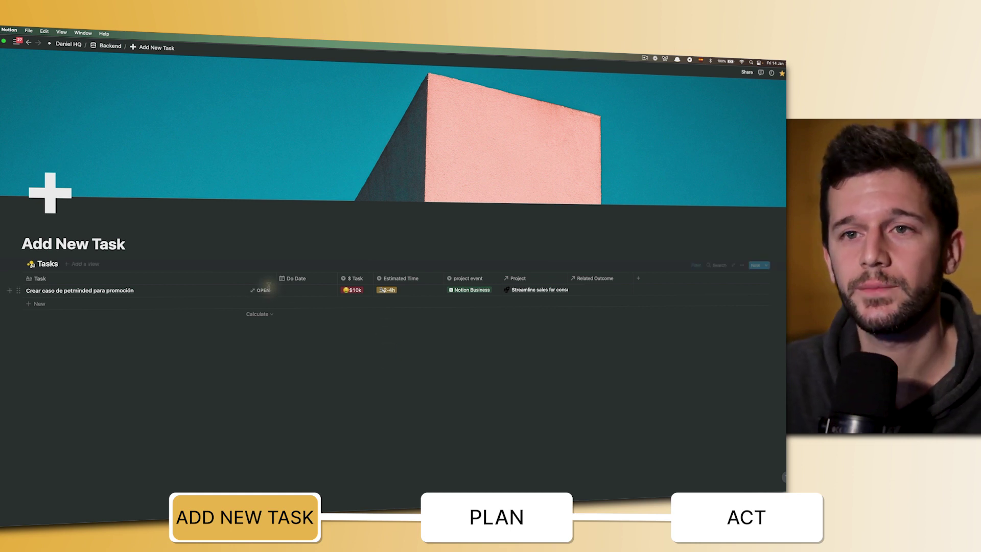
pyautogui.click(68, 44)
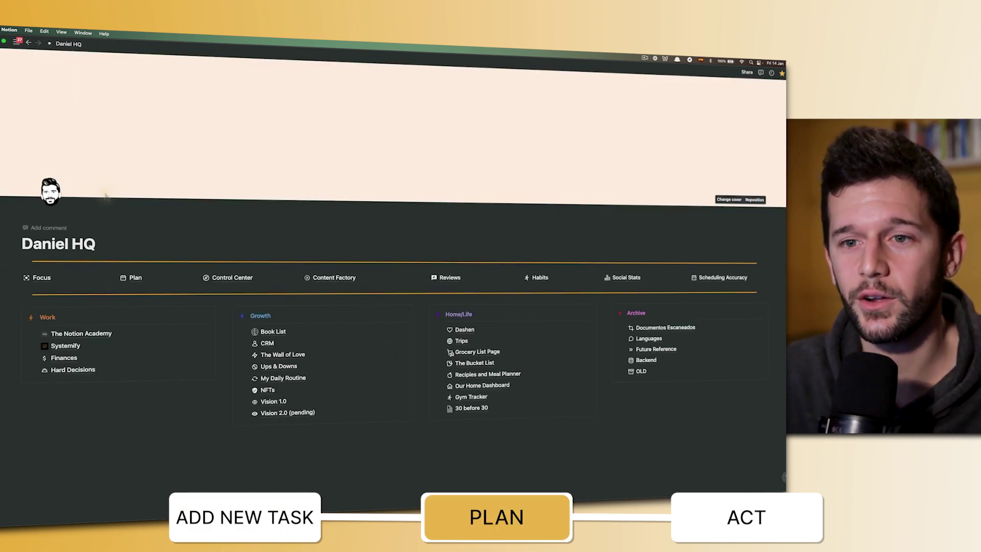
pyautogui.click(136, 279)
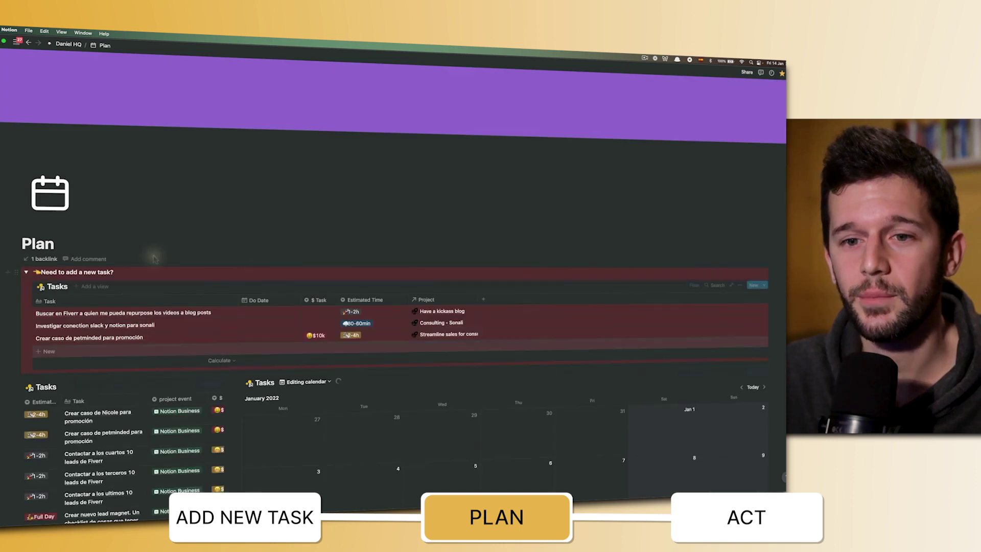
pyautogui.scroll(-8, 522, 288)
pyautogui.scroll(8, 2, 147)
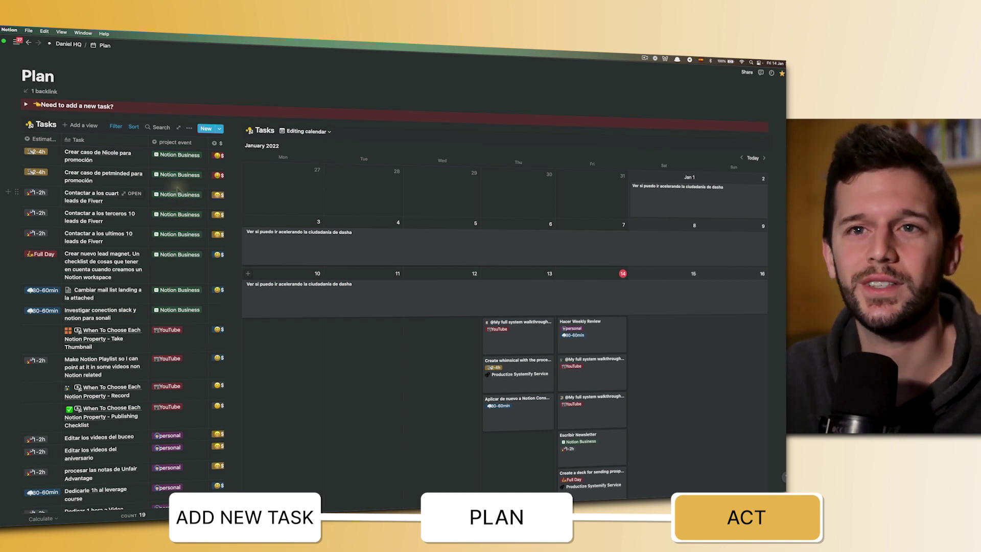
# Step: Open the Focus page; collapse the Afternoon and Evening groups and expand No time of the day
pyautogui.click(72, 45)
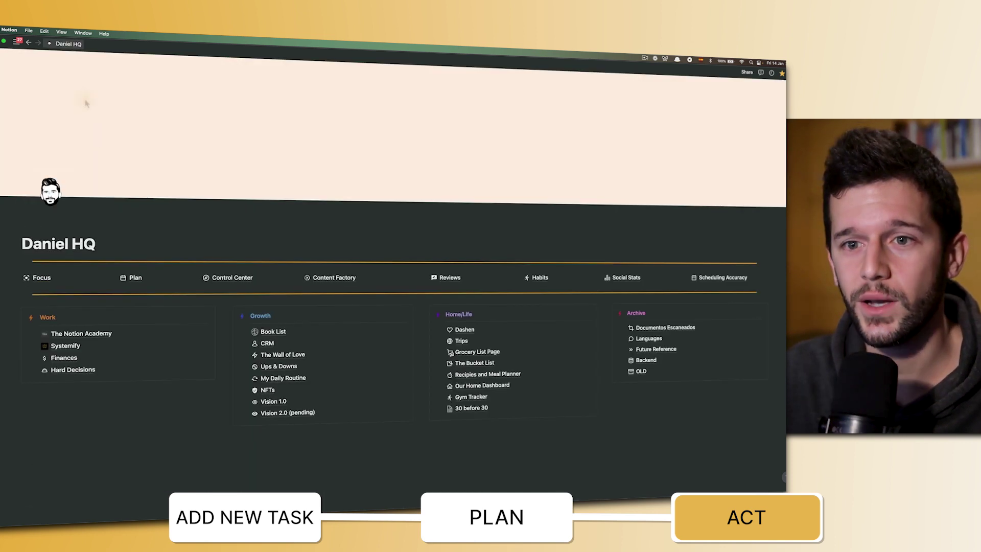
pyautogui.click(39, 277)
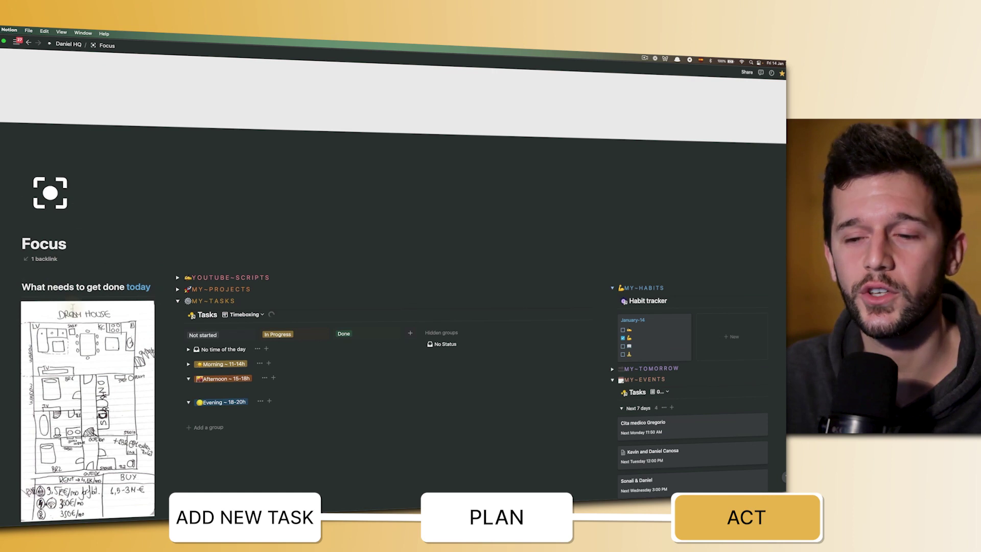
pyautogui.scroll(-3, 237, 299)
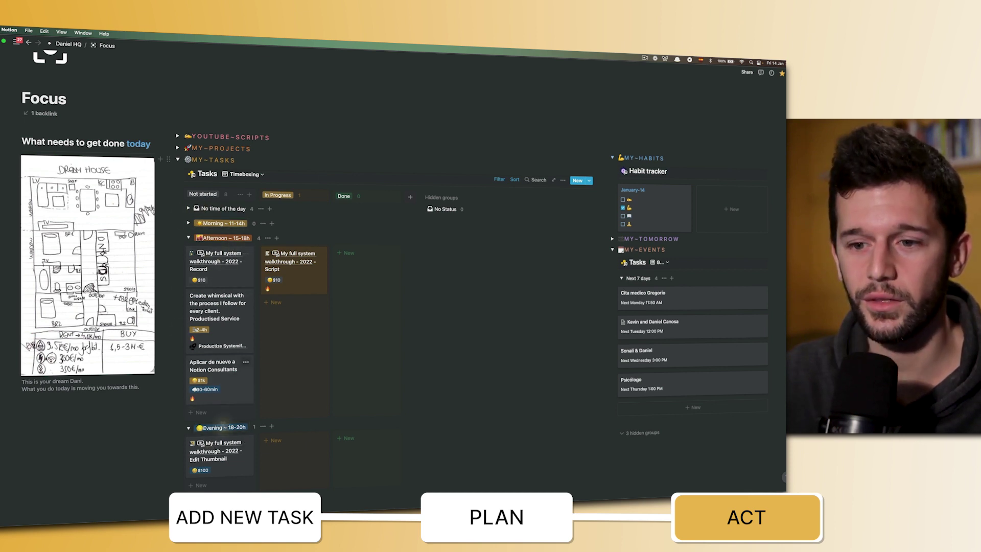
pyautogui.click(189, 237)
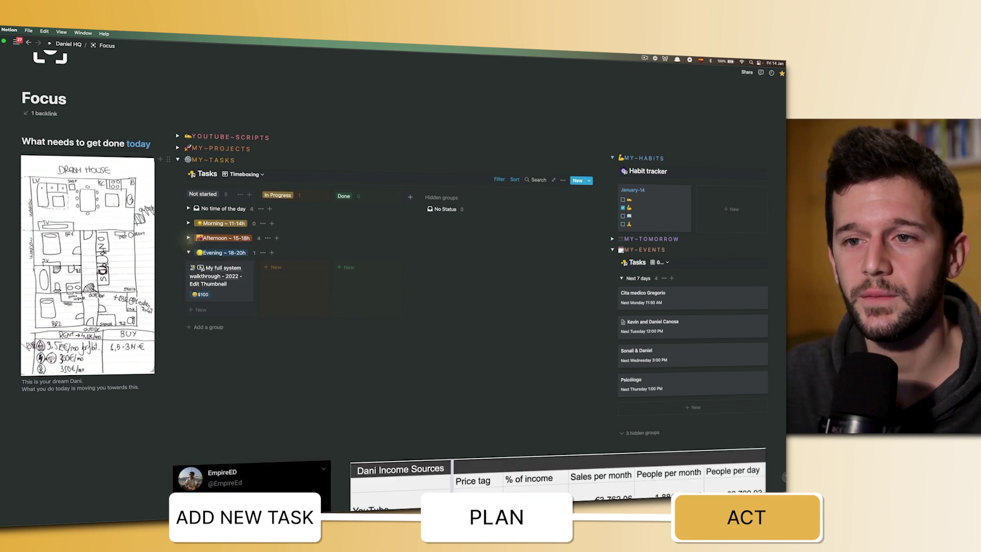
pyautogui.click(188, 252)
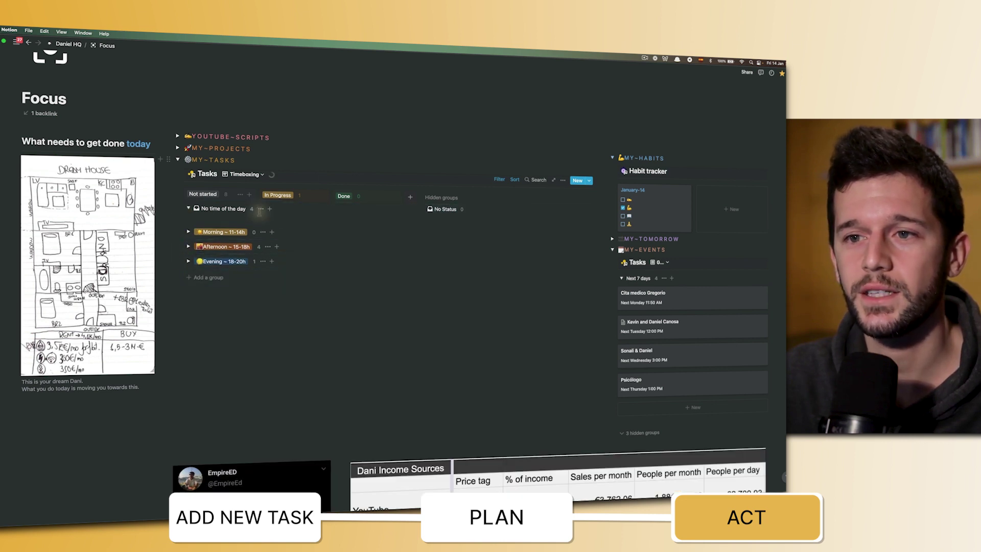
pyautogui.click(188, 208)
pyautogui.scroll(-3, 204, 215)
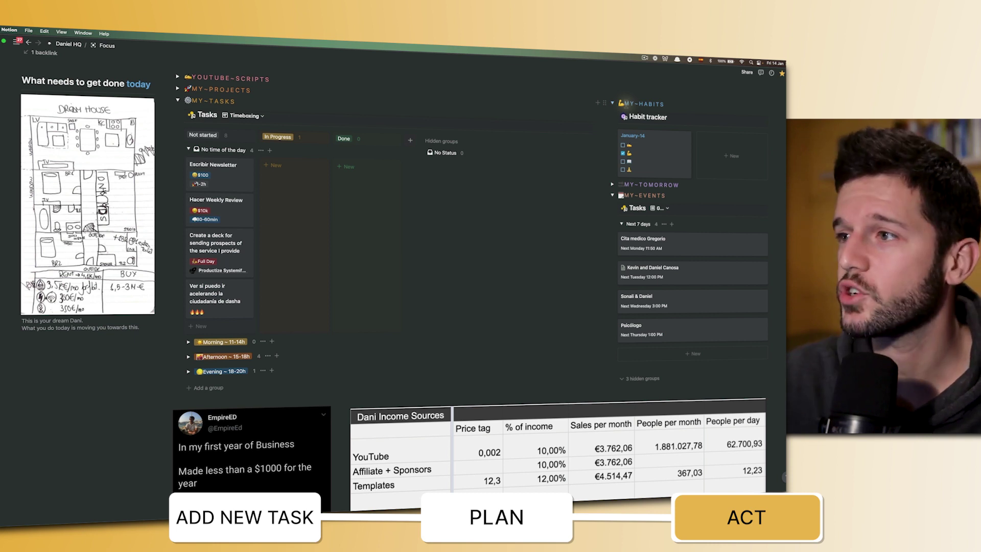
# Step: Expand and re-collapse the MY-TOMORROW section, then show the events gallery filters
pyautogui.click(612, 185)
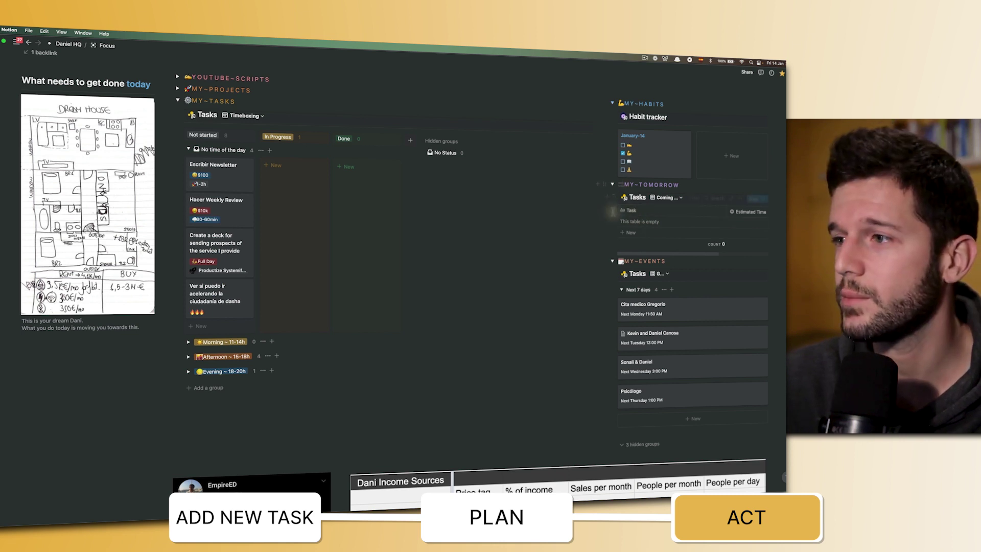
pyautogui.click(613, 184)
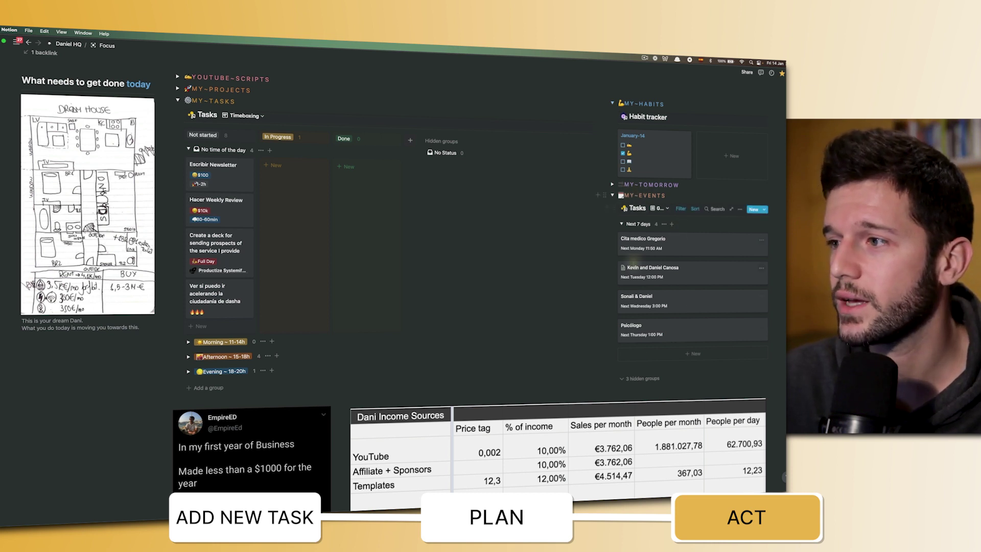
pyautogui.click(680, 209)
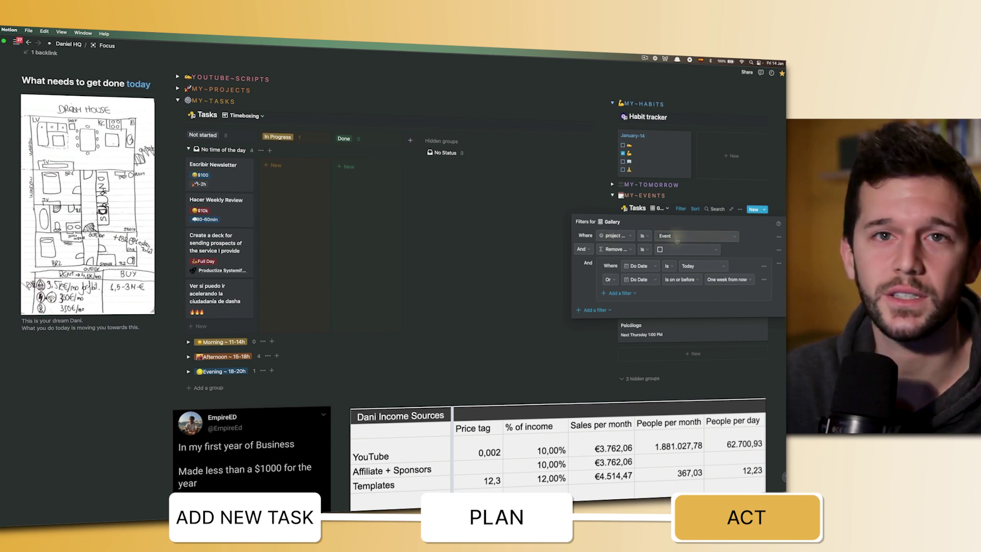
pyautogui.click(507, 237)
pyautogui.scroll(3, 506, 237)
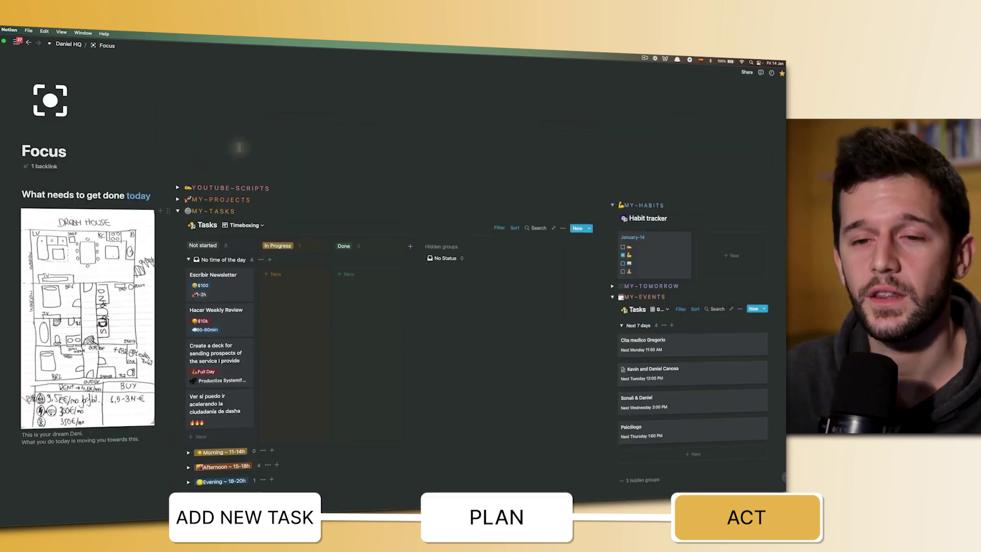
pyautogui.scroll(-3, 506, 245)
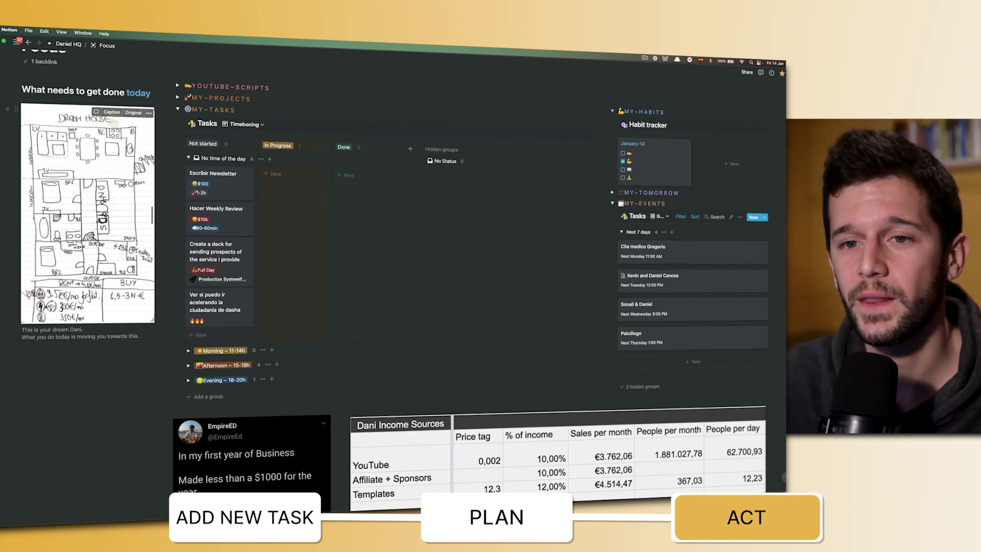
pyautogui.scroll(-5, 395, 354)
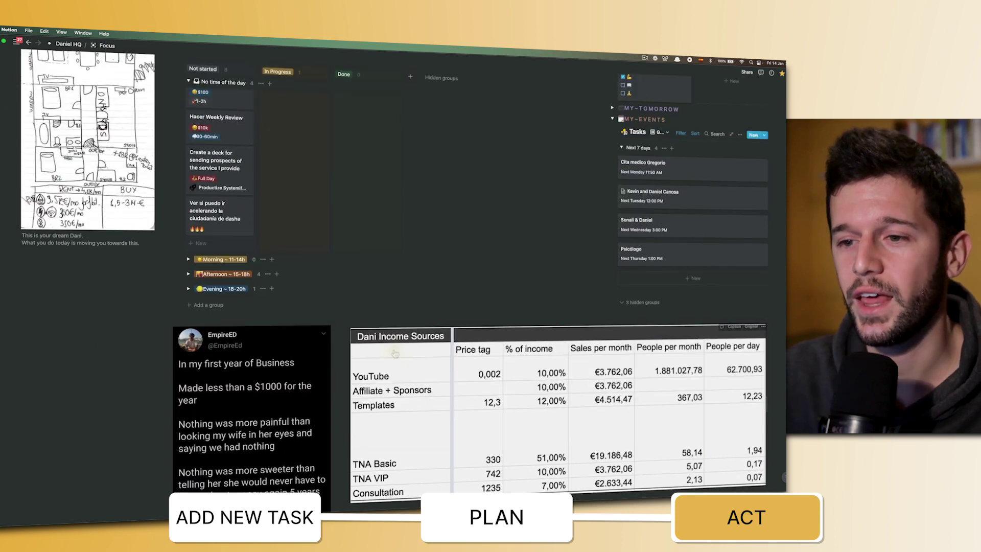
pyautogui.scroll(1, 385, 354)
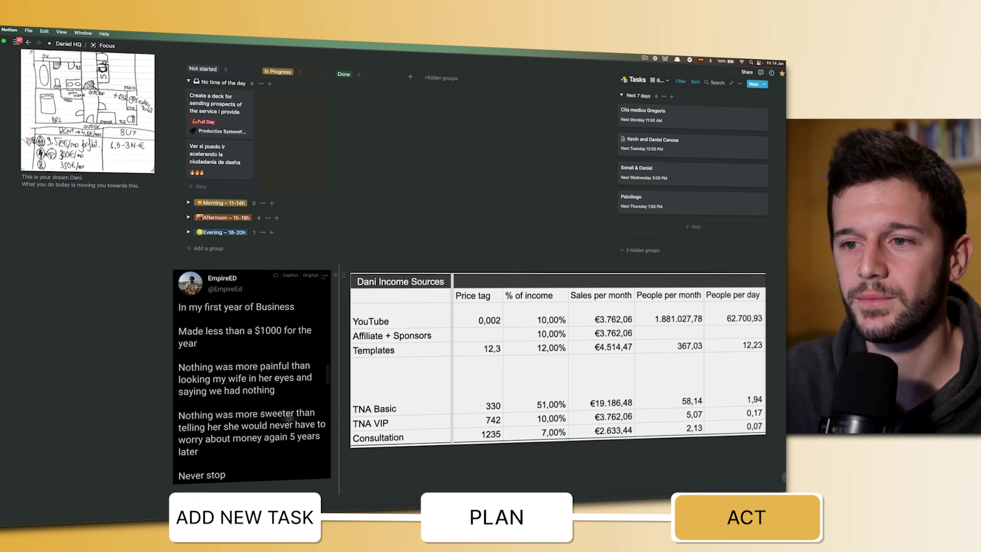
pyautogui.scroll(5, 463, 190)
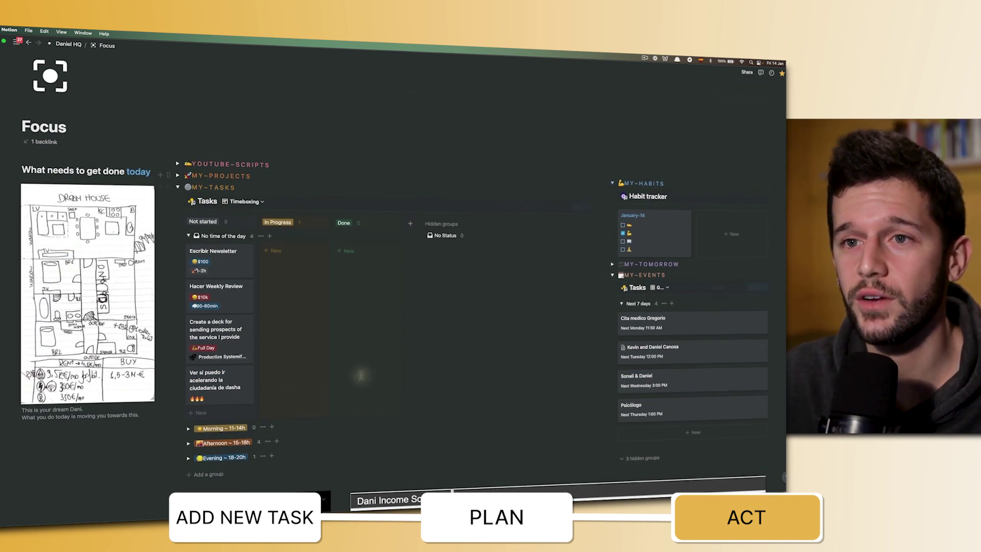
pyautogui.click(269, 165)
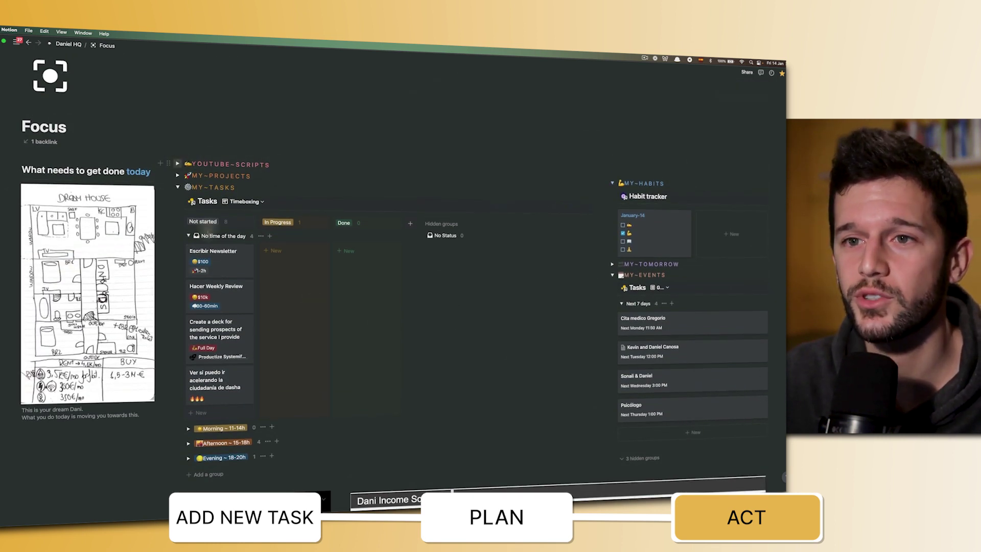
pyautogui.press('super+Return')
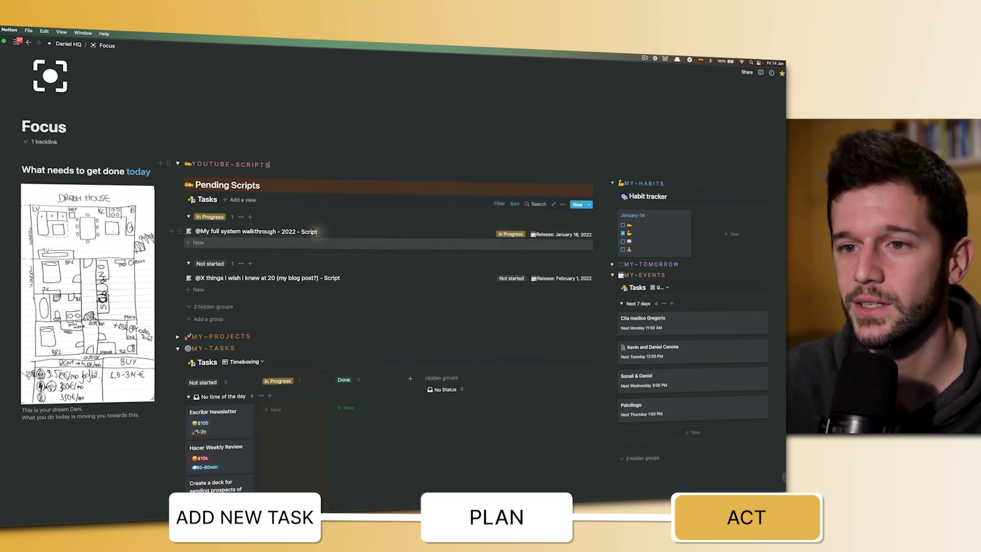
pyautogui.click(177, 164)
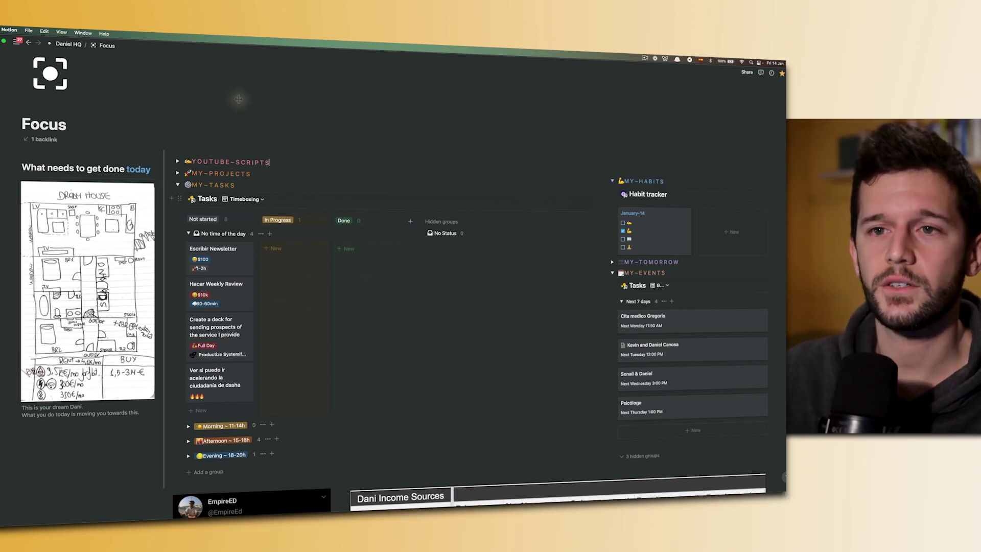
# Step: Go from the HQ dashboard to the Content Factory page and scroll down it
pyautogui.click(67, 44)
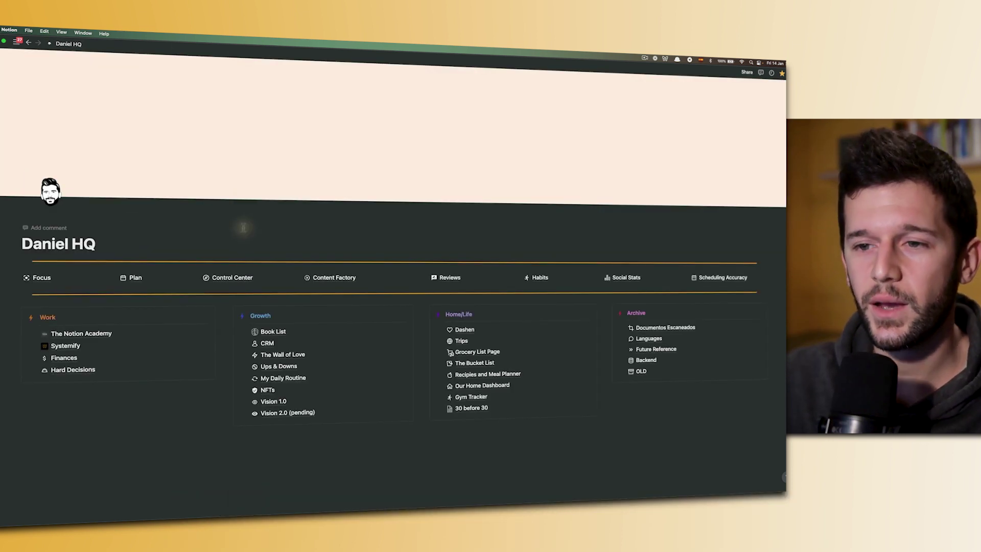
pyautogui.click(331, 280)
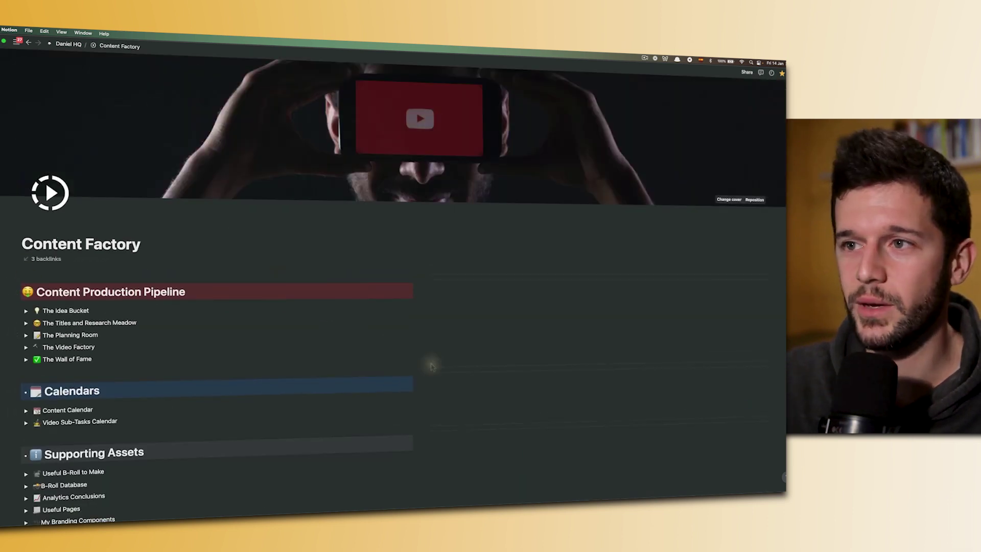
pyautogui.scroll(-1, 92, 308)
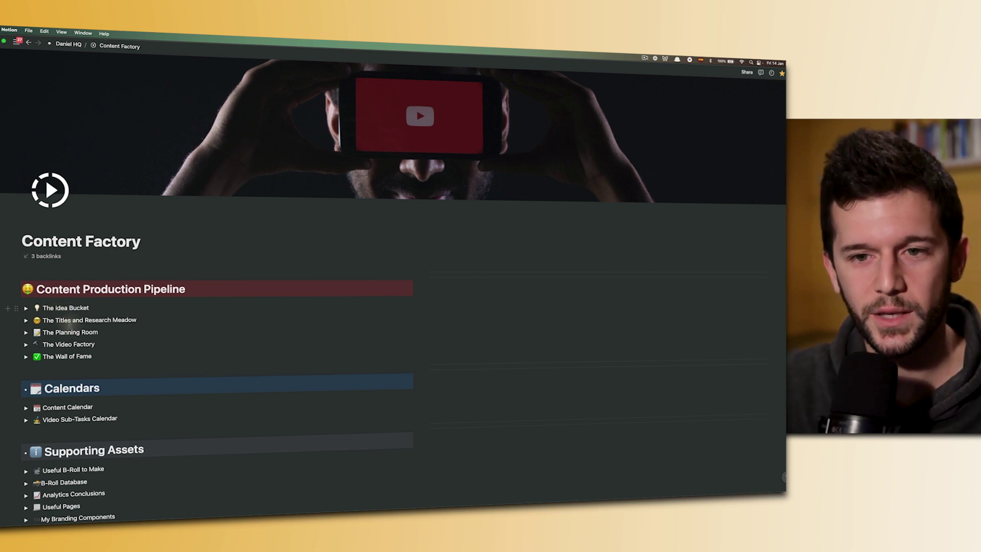
pyautogui.scroll(-1, 82, 317)
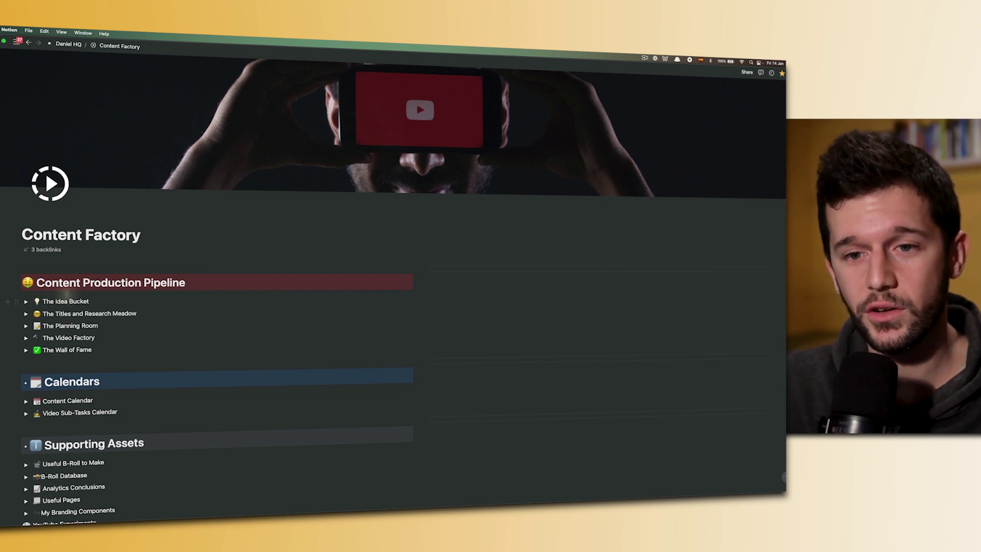
# Step: Expand The Idea Bucket and The Titles and Research Meadow sections
pyautogui.click(26, 301)
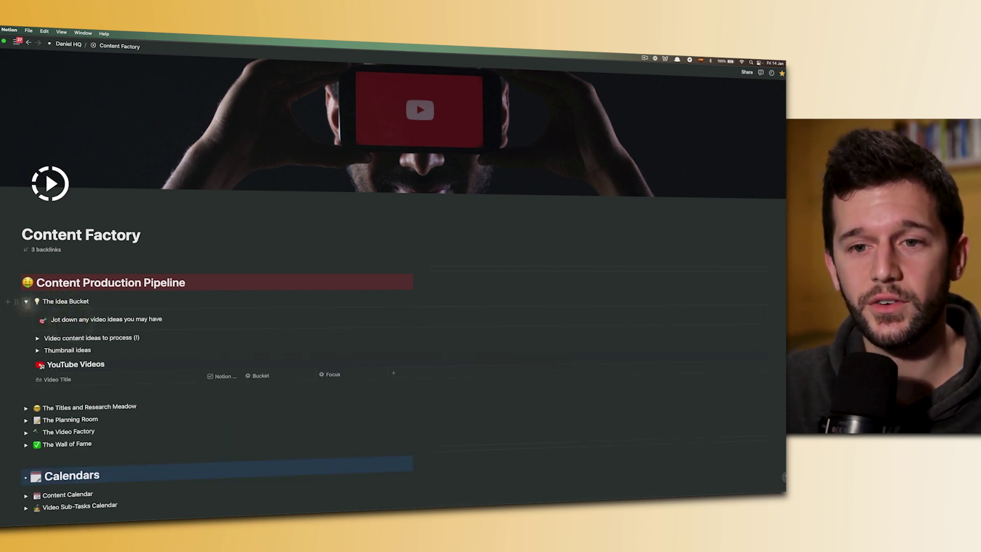
pyautogui.scroll(-5, 32, 331)
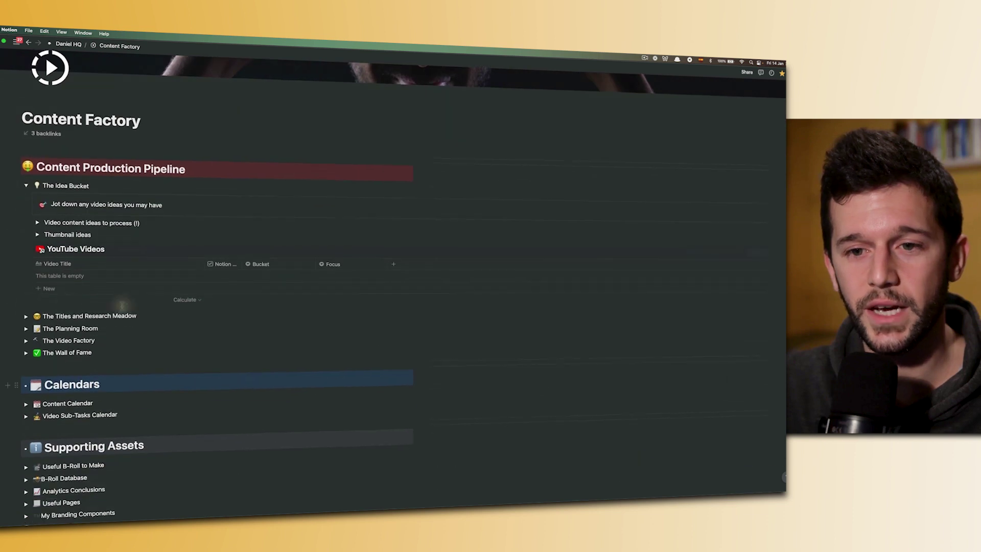
pyautogui.click(26, 315)
pyautogui.scroll(-4, 416, 280)
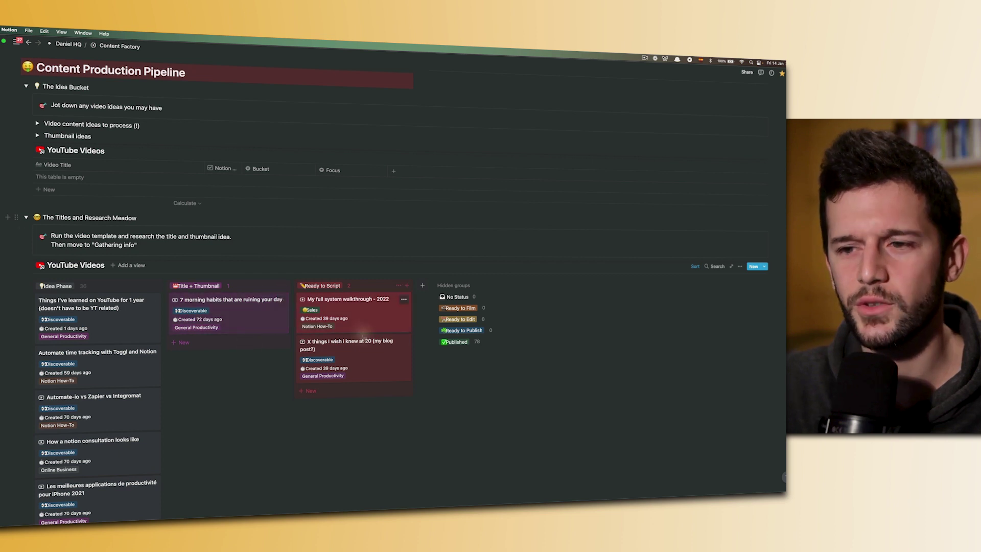
# Step: Collapse The Titles and Research Meadow and The Video Factory sections, then scroll back up
pyautogui.click(27, 217)
pyautogui.scroll(-3, 26, 218)
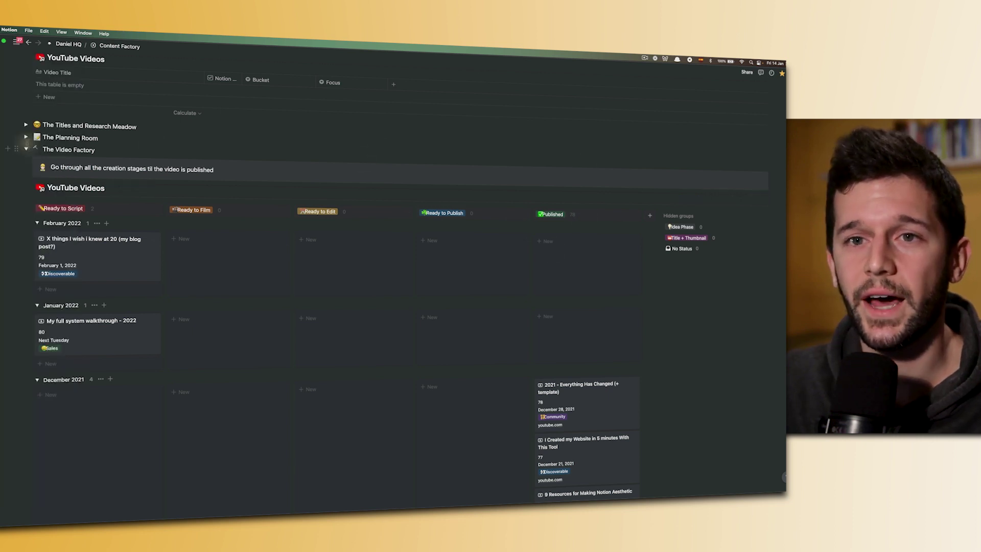
pyautogui.click(26, 149)
pyautogui.scroll(5, 30, 154)
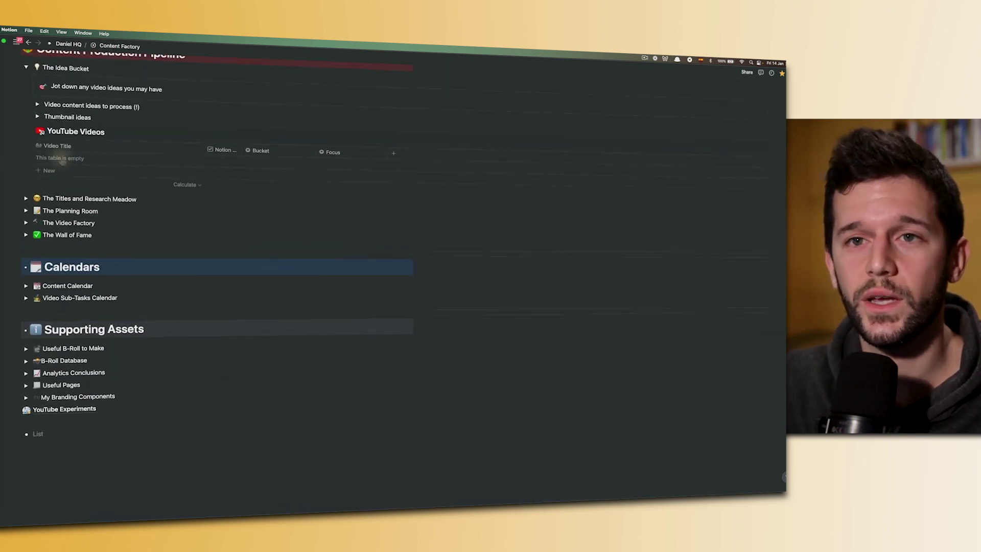
# Step: Open YouTube Editing from the floating sidebar and browse its editor and Videos published tables
pyautogui.moveTo(16, 43)
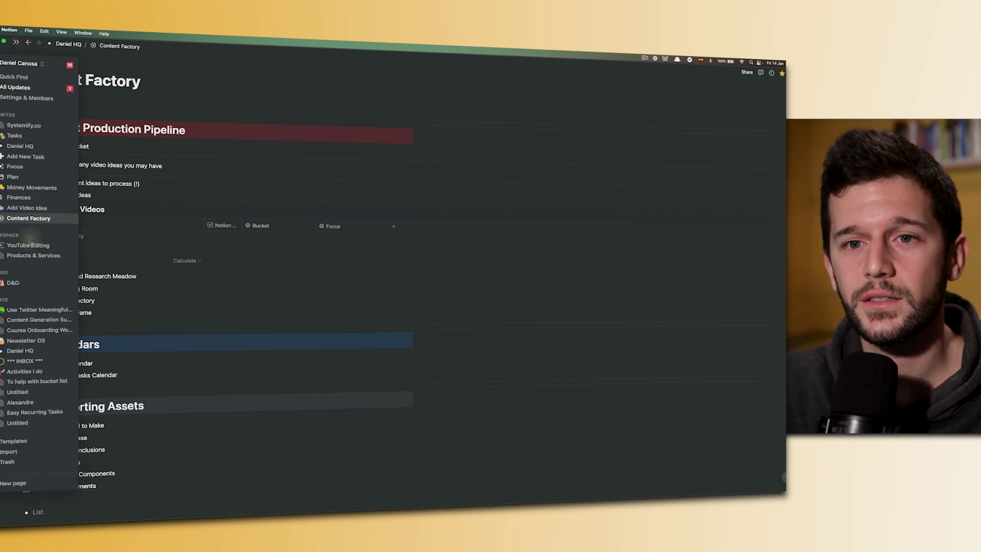
pyautogui.click(18, 246)
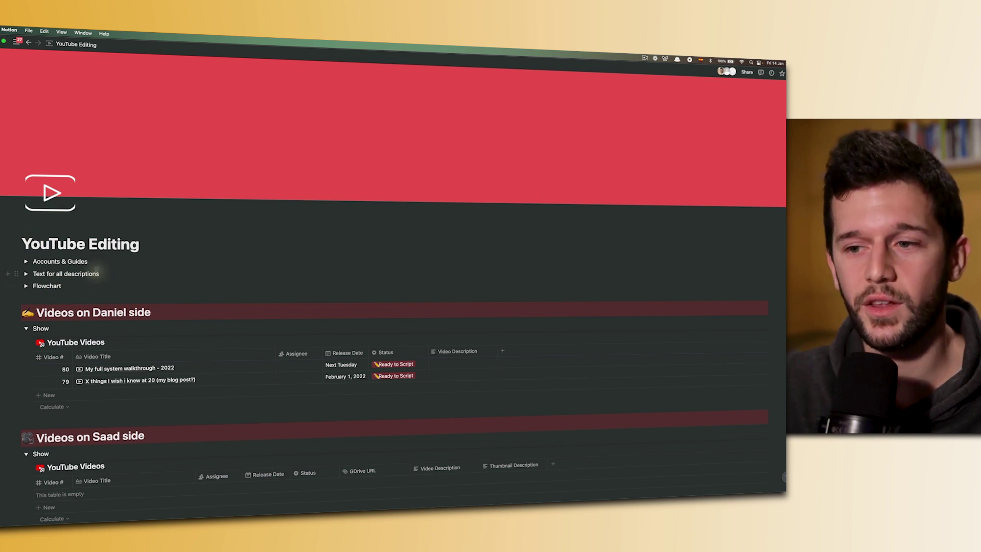
pyautogui.scroll(-3, 145, 290)
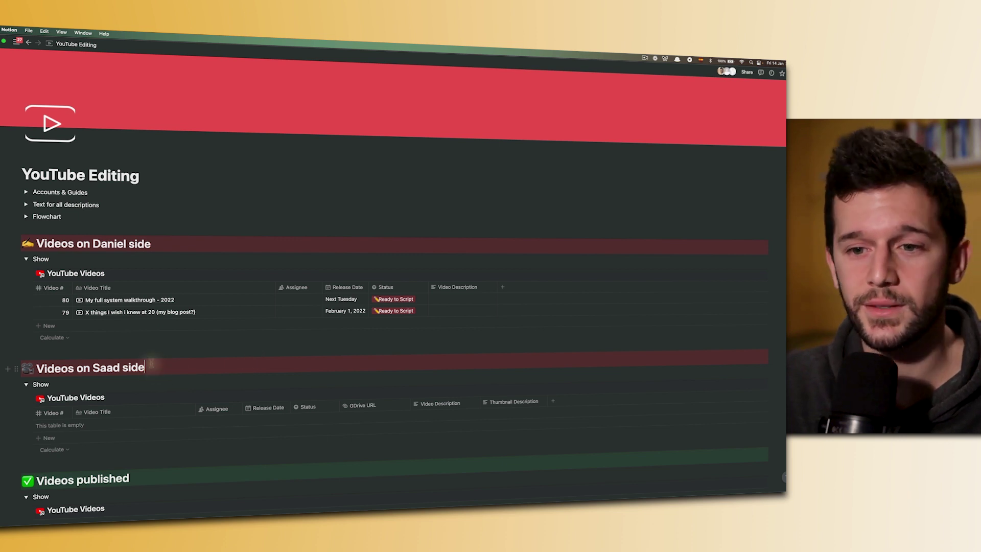
pyautogui.click(151, 366)
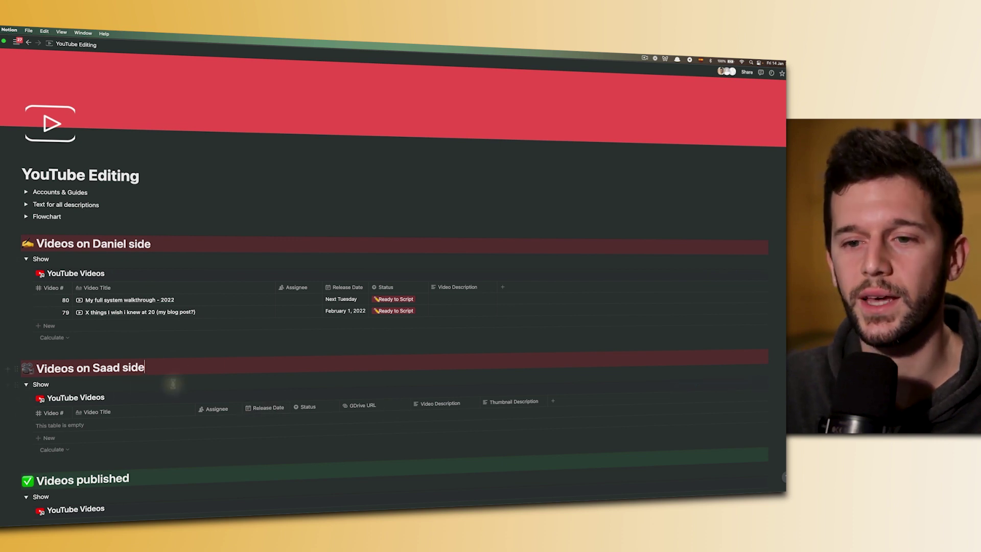
pyautogui.scroll(-3, 172, 358)
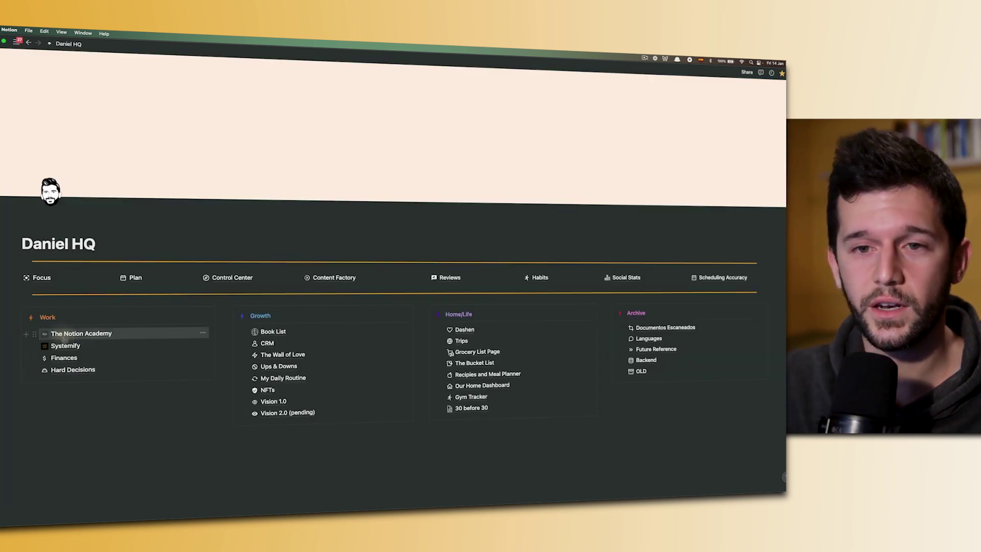
# Step: Open The Notion Academy, view its Curriculums page, then return to The Notion Academy
pyautogui.click(70, 335)
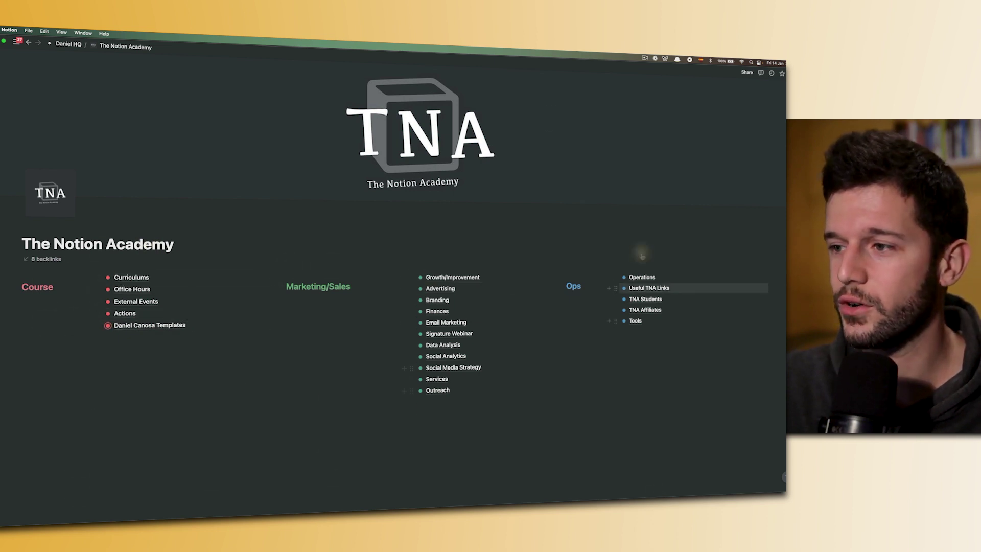
pyautogui.click(132, 277)
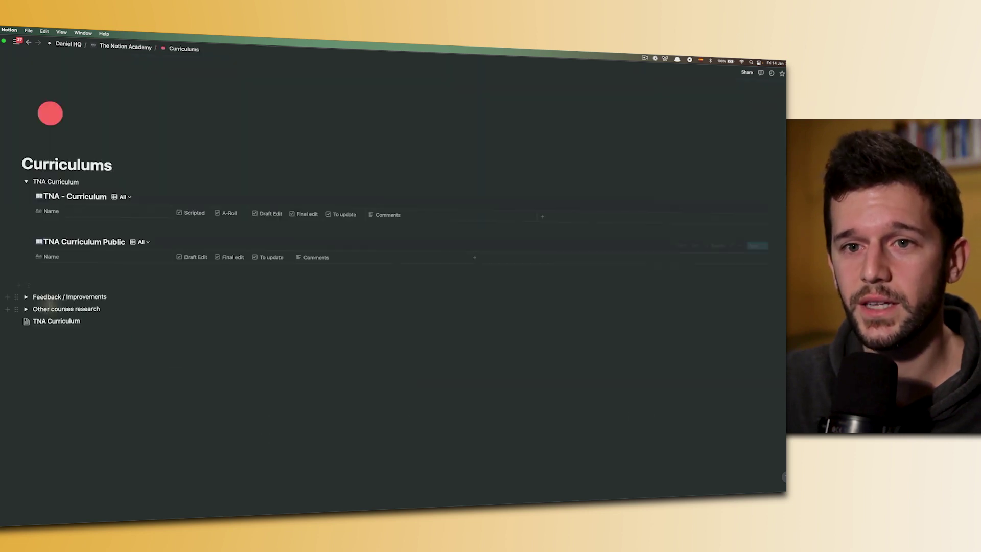
pyautogui.scroll(-5, 422, 273)
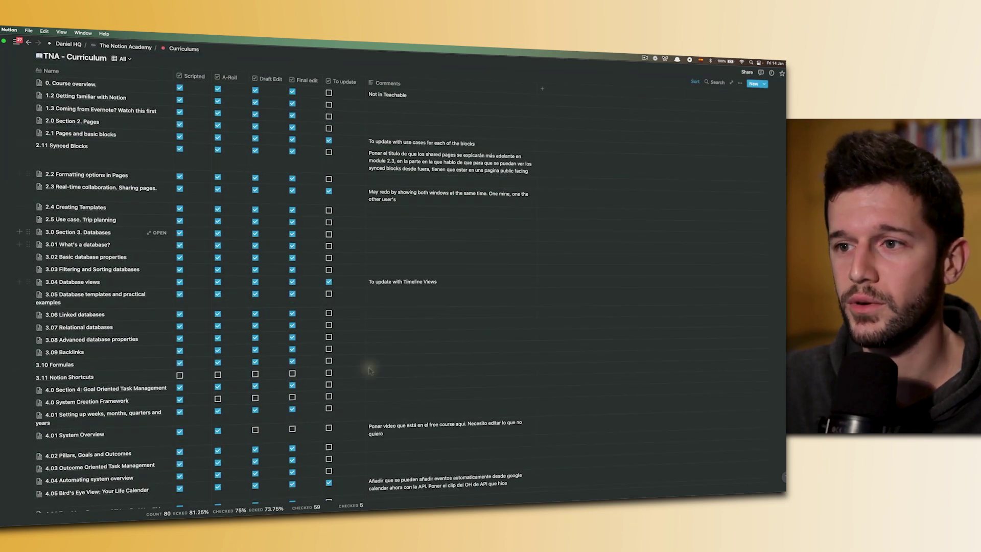
pyautogui.scroll(5, 370, 370)
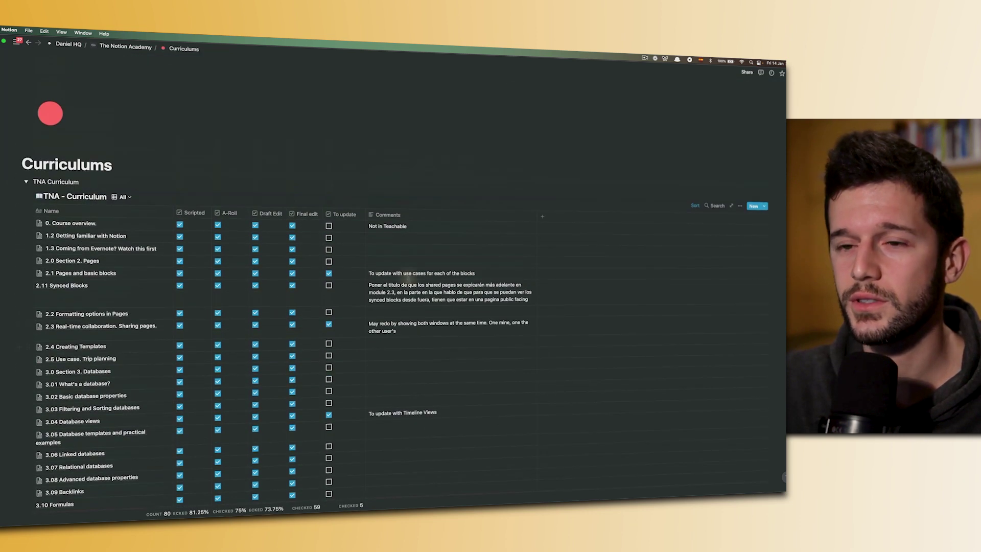
pyautogui.click(126, 47)
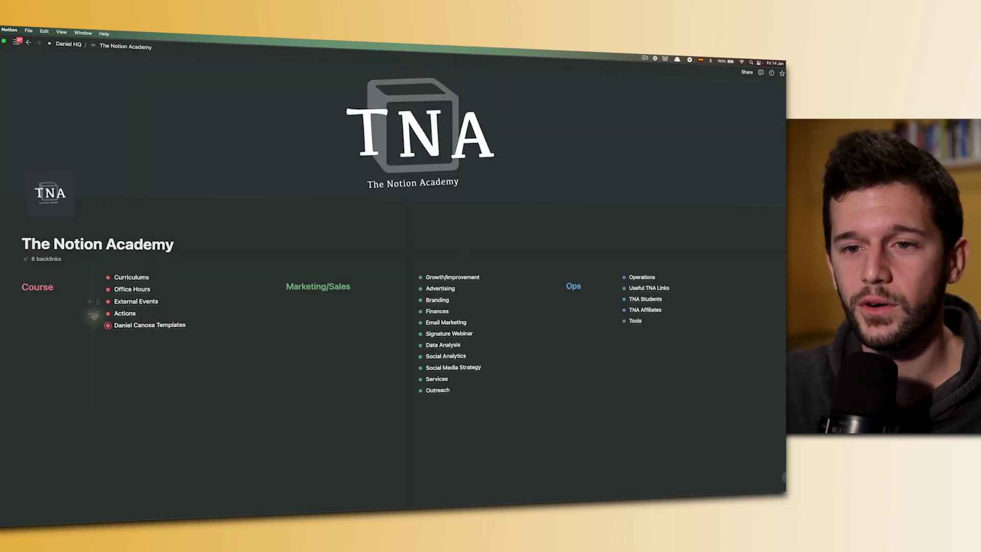
# Step: View the personal templates and Operations pages under The Notion Academy, then go back to HQ
pyautogui.click(119, 329)
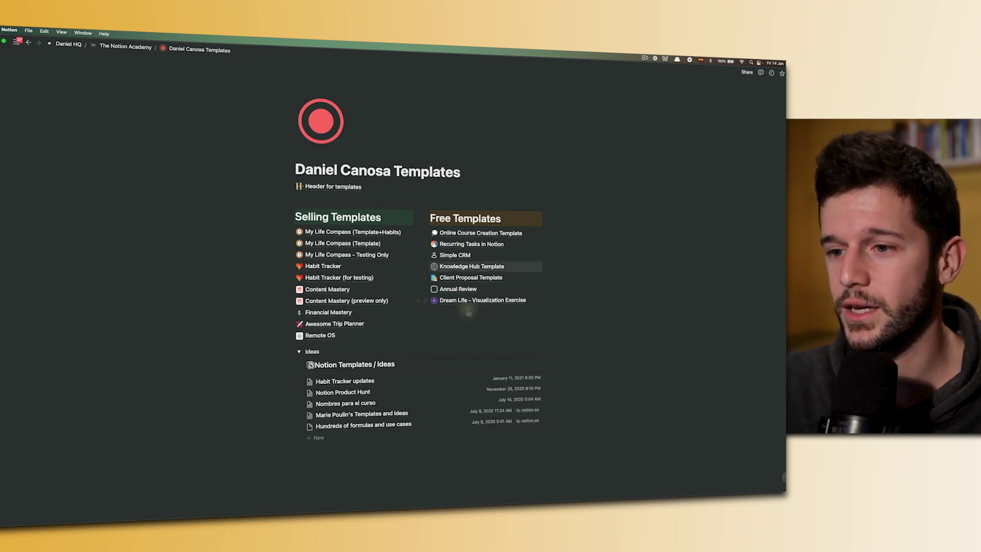
pyautogui.press('super+bracketleft')
pyautogui.click(647, 276)
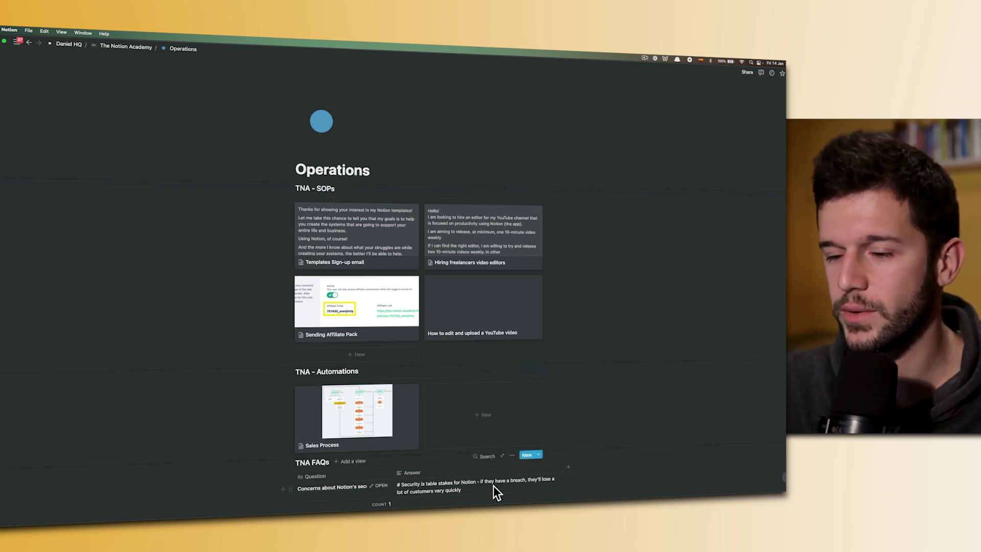
pyautogui.press('super+bracketleft')
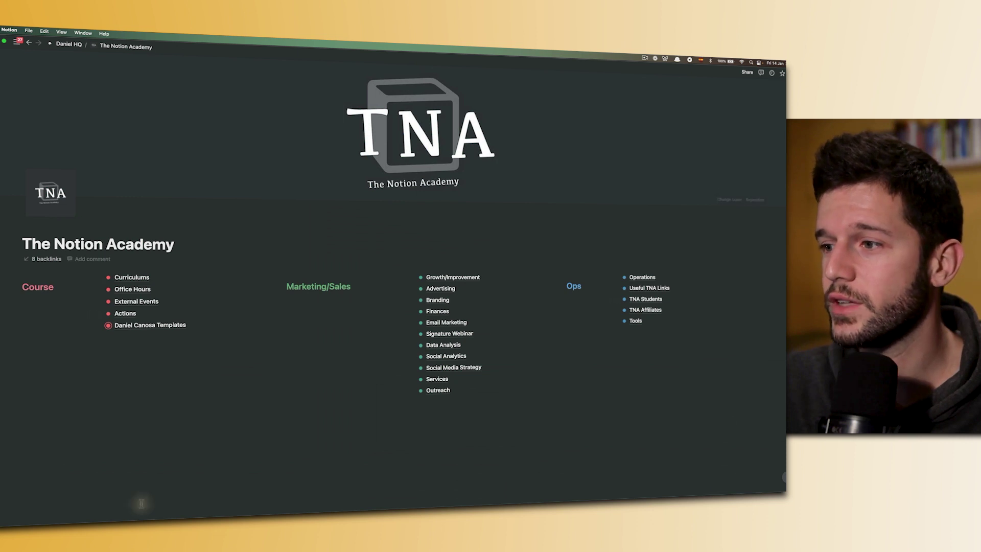
pyautogui.press('super+bracketleft')
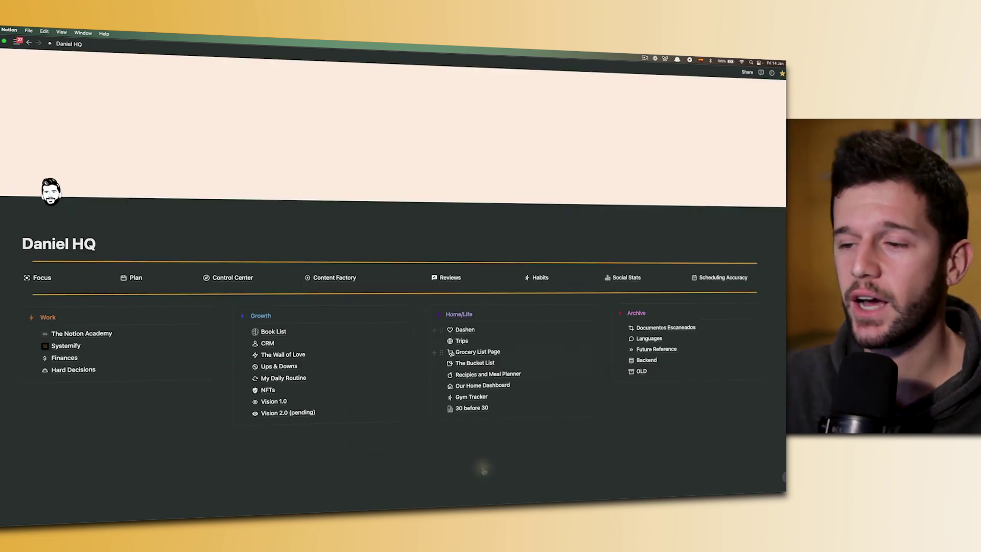
# Step: Open Systemify > Website > Systemify.co in Notion and scroll through it
pyautogui.click(61, 348)
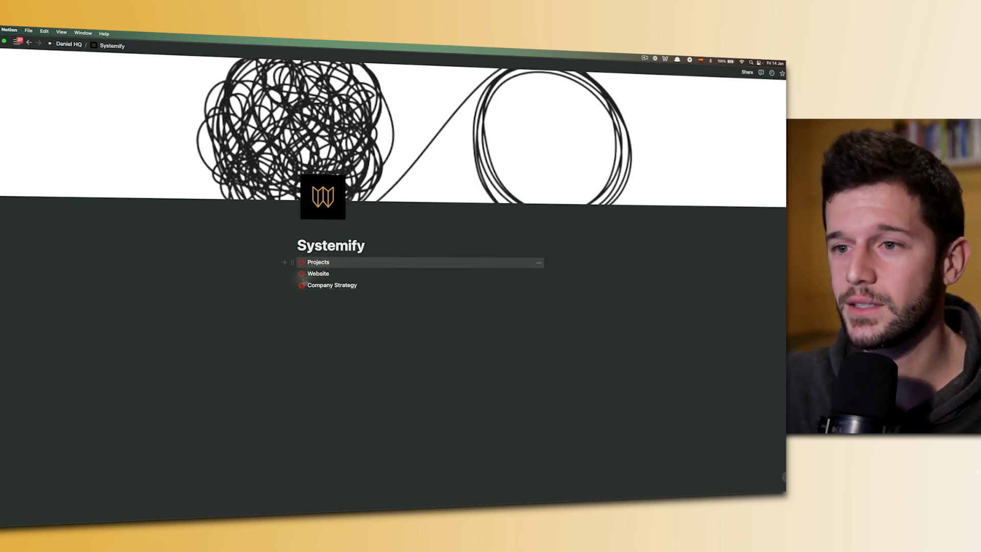
pyautogui.click(317, 274)
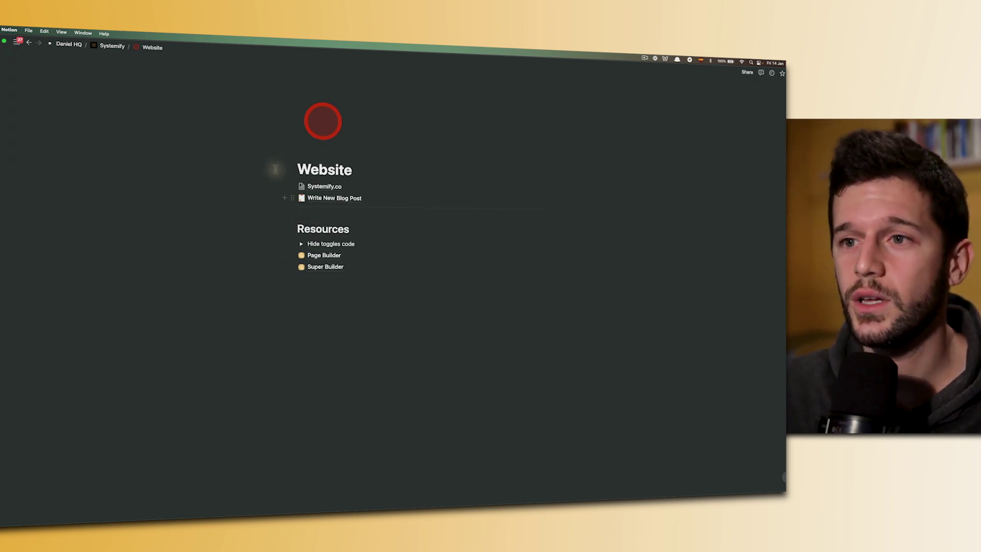
pyautogui.click(345, 187)
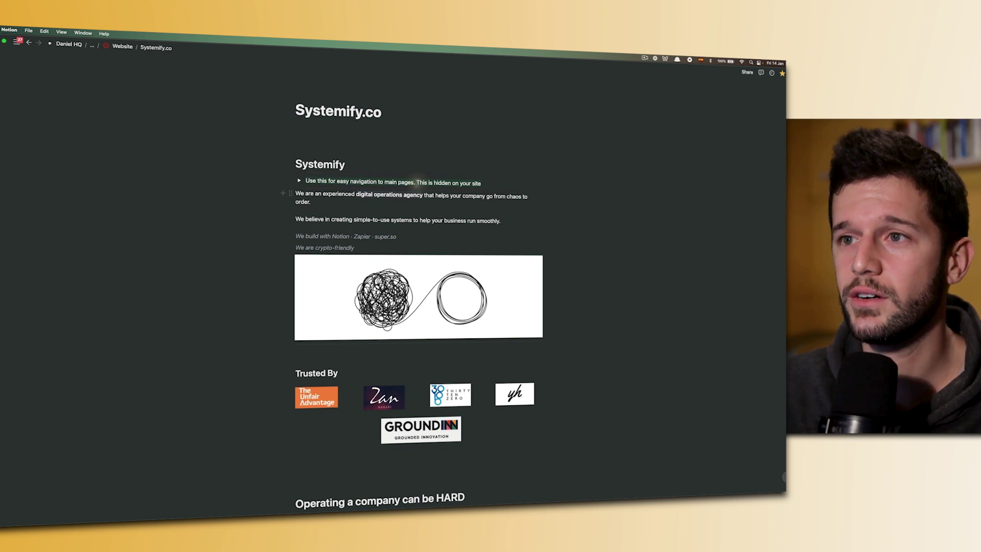
pyautogui.scroll(-3, 326, 271)
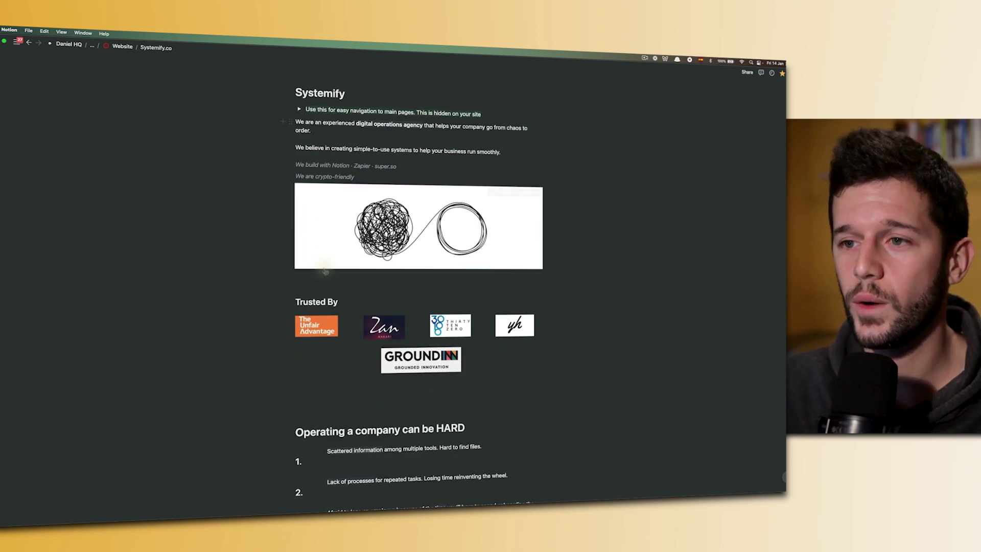
pyautogui.scroll(-10, 325, 272)
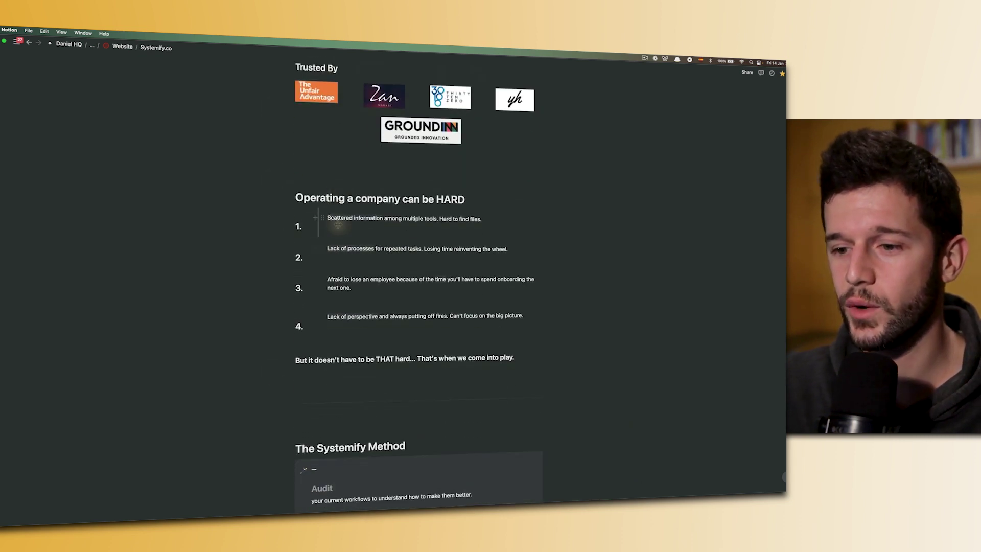
# Step: Switch to the live systemify.co tab in Chrome and scroll through it
pyautogui.click(321, 502)
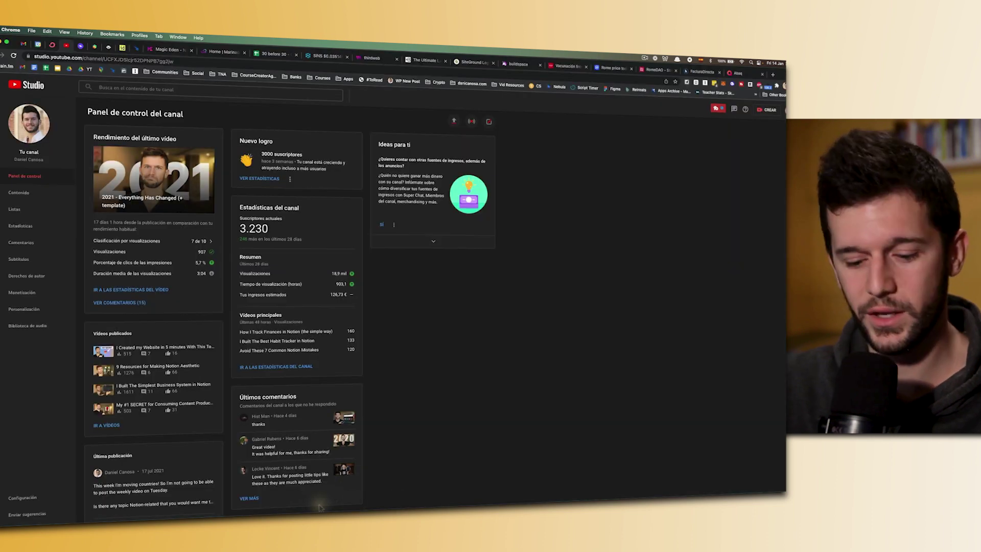
pyautogui.press('super+9')
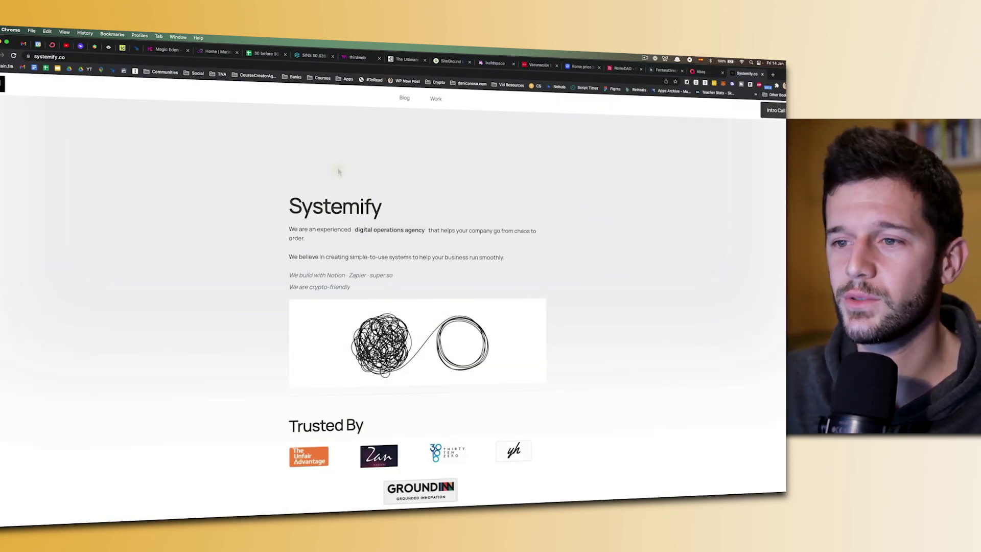
pyautogui.scroll(-10, 585, 264)
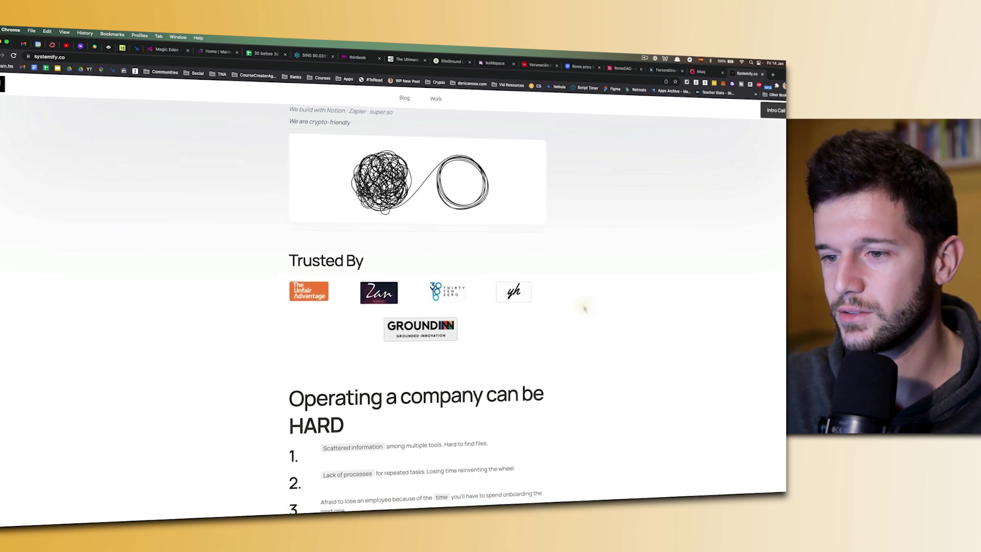
# Step: Switch back to Notion's Systemify.co page and jump to its top
pyautogui.scroll(-10, 571, 309)
pyautogui.press('super+Tab')
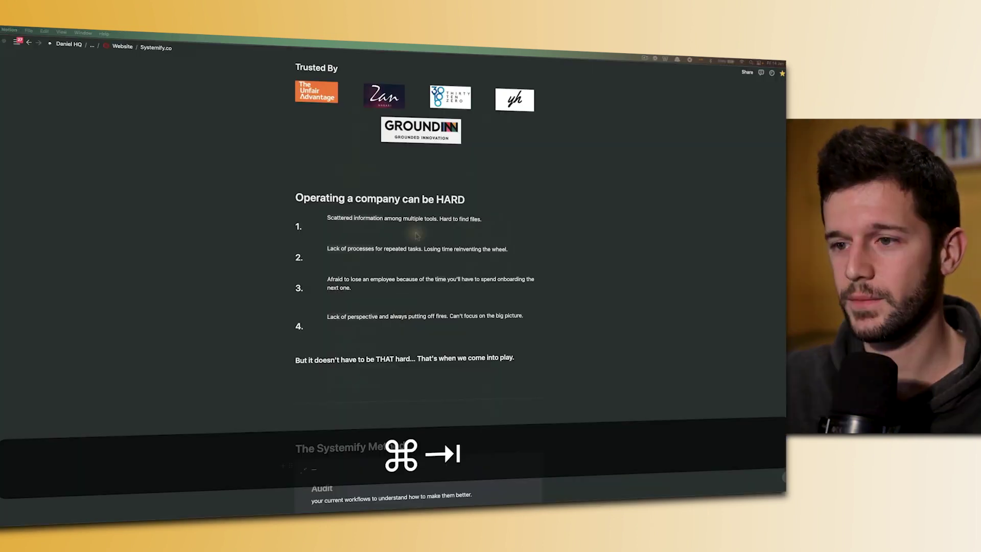
pyautogui.scroll(-10, 400, 251)
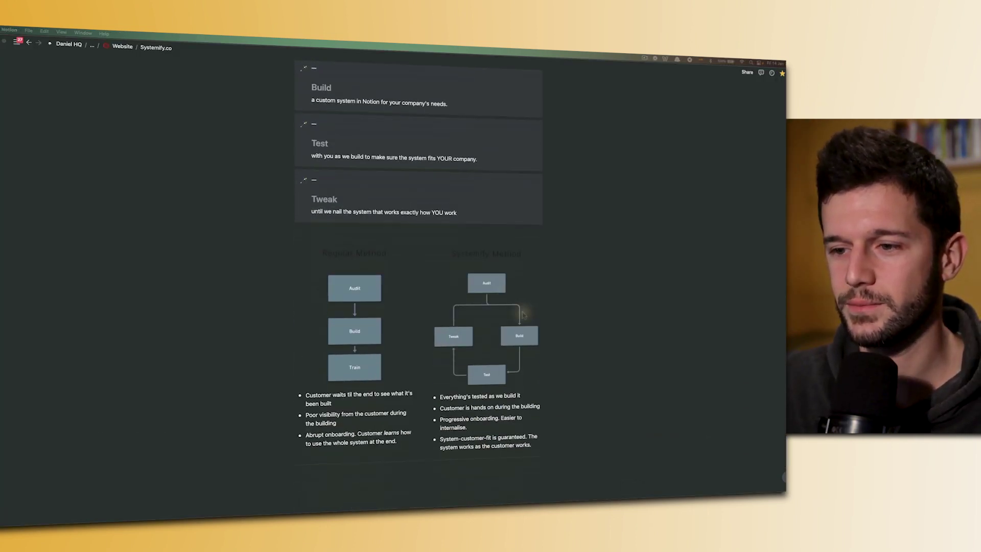
pyautogui.press('Home')
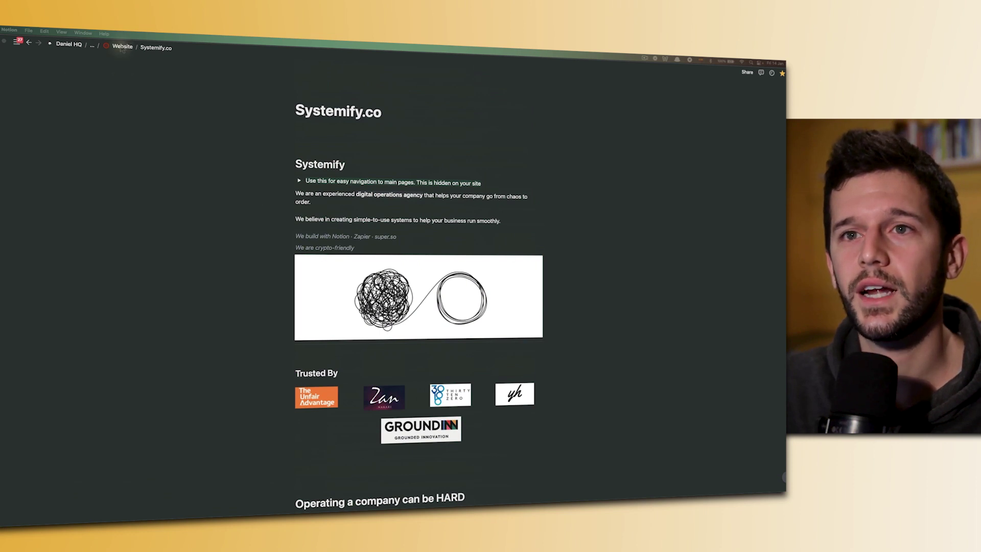
# Step: Read the Systemify Company Strategy page, then go back to the HQ dashboard
pyautogui.click(123, 47)
pyautogui.click(322, 285)
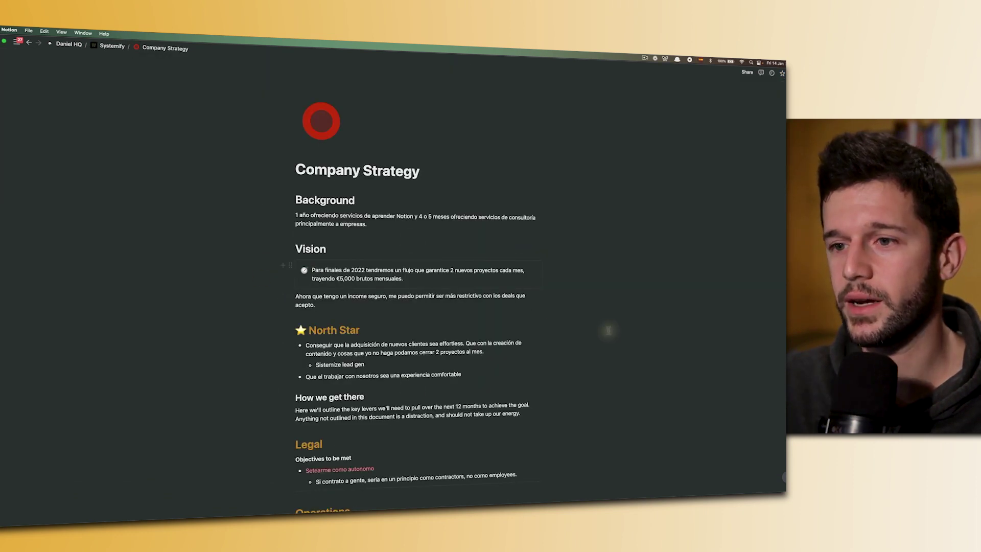
pyautogui.scroll(-3, 291, 365)
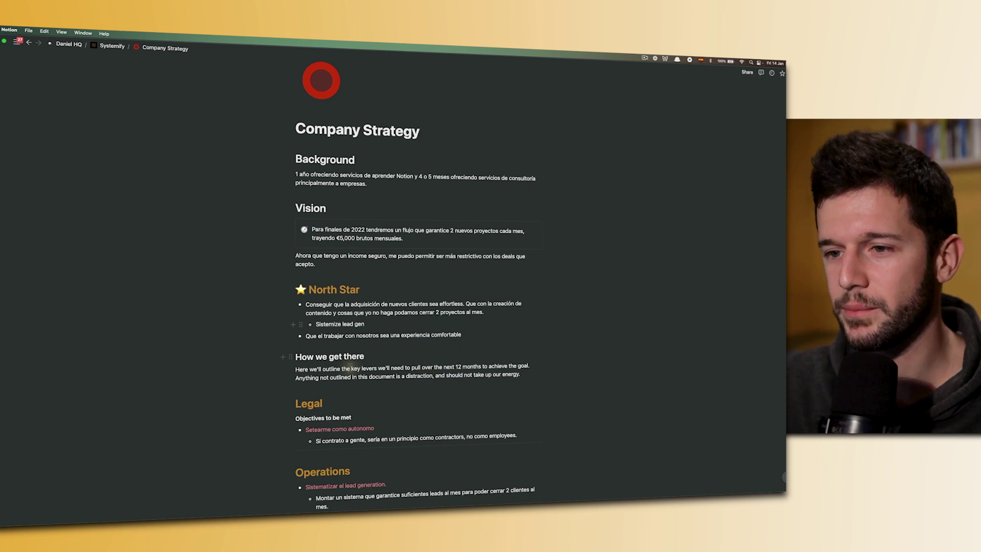
pyautogui.scroll(-10, 350, 367)
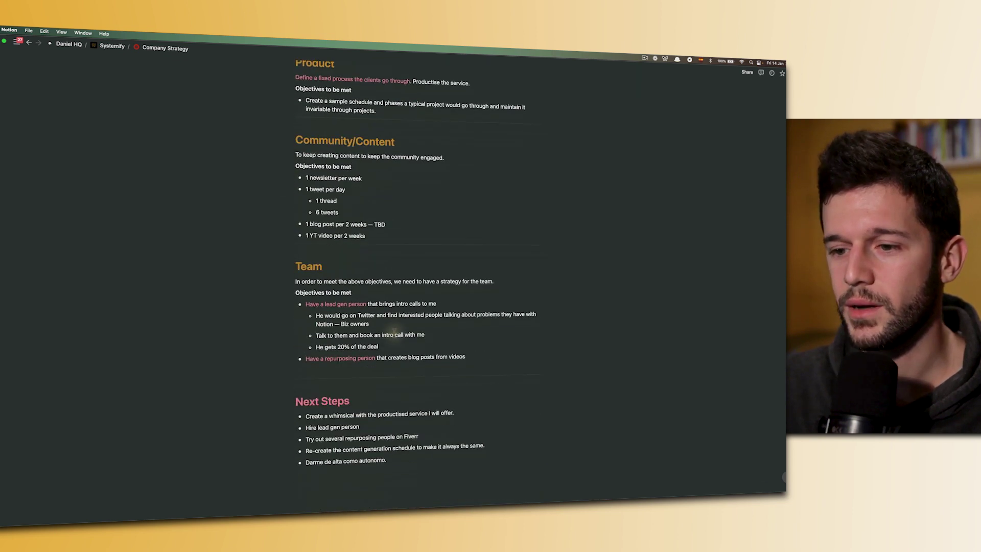
pyautogui.scroll(13, 347, 190)
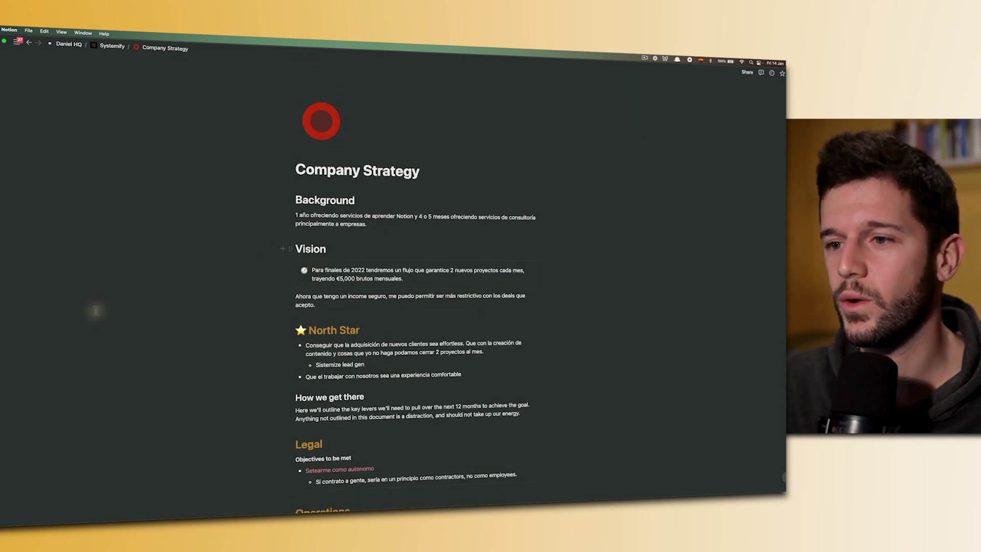
pyautogui.press('super+bracketleft')
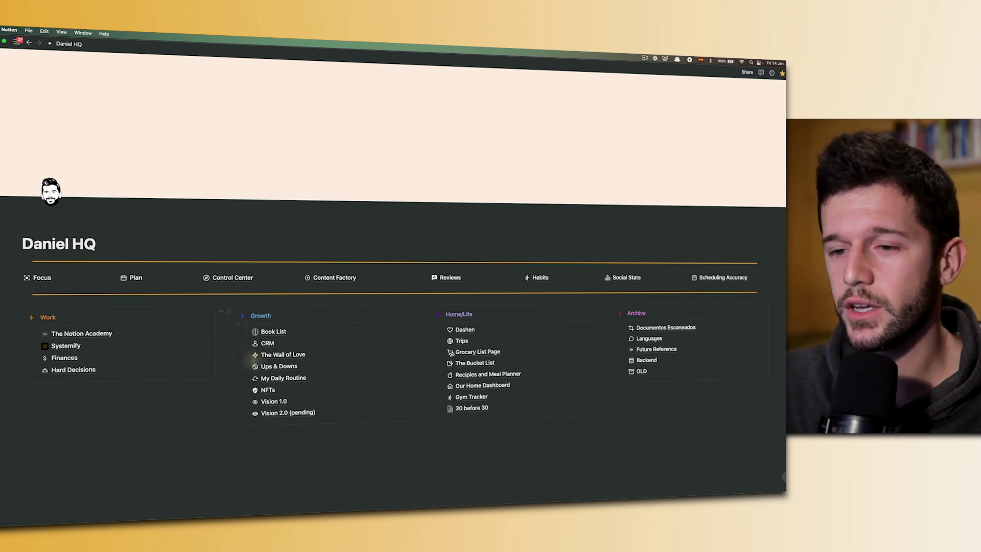
# Step: Open CRM, widen the Next Meeting column, browse the Meetings Log, then return to HQ
pyautogui.click(267, 343)
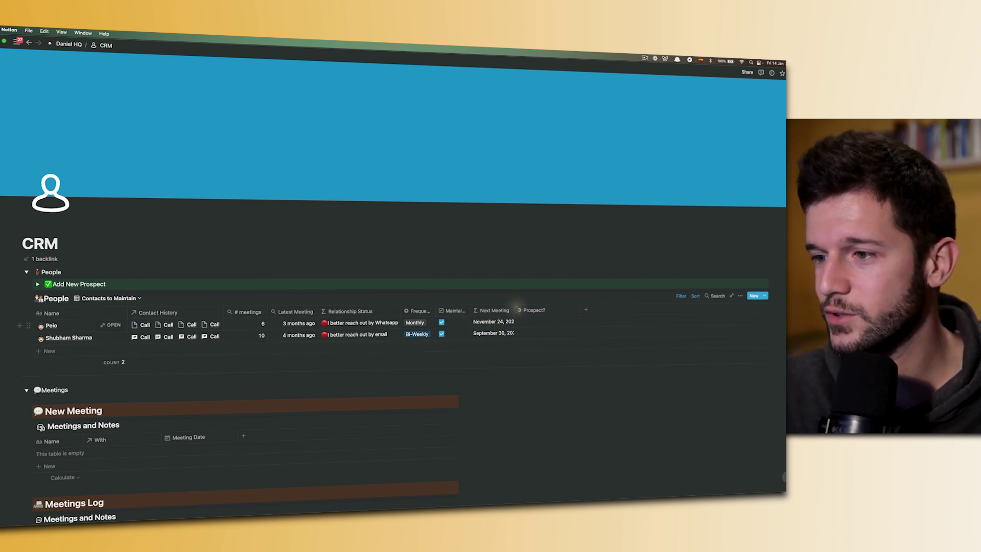
pyautogui.moveTo(517, 307); pyautogui.dragTo(526, 307)
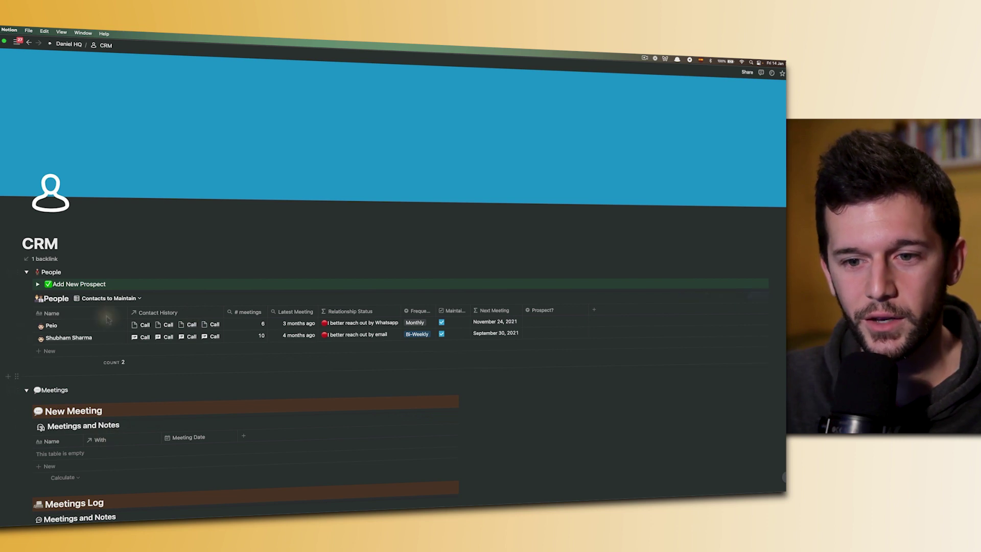
pyautogui.scroll(-5, 150, 372)
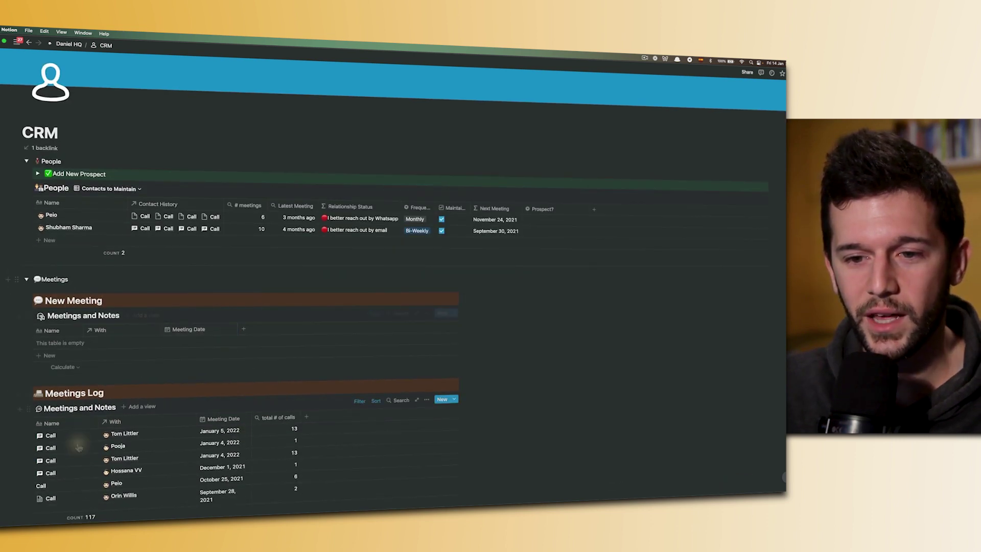
pyautogui.scroll(-10, 132, 450)
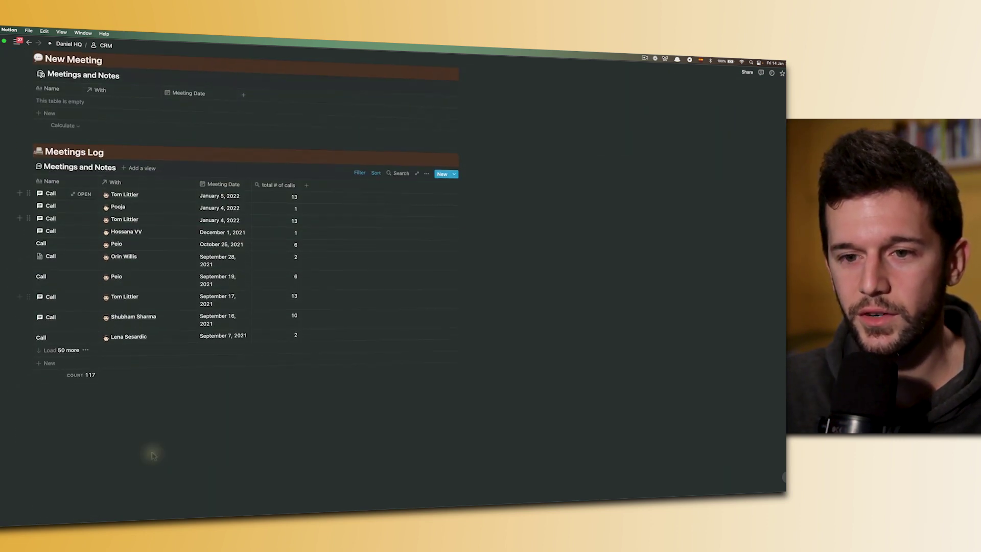
pyautogui.scroll(4, 153, 456)
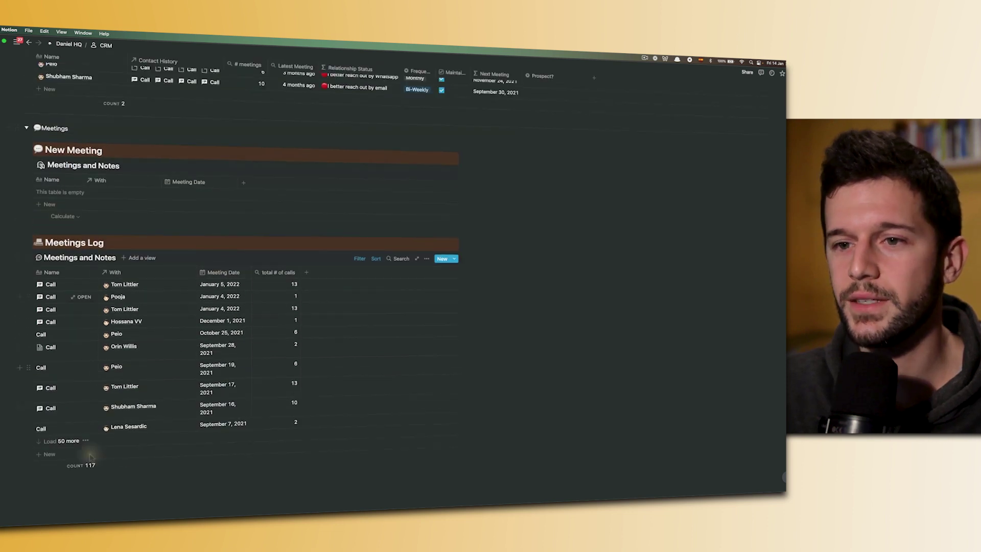
pyautogui.scroll(7, 89, 455)
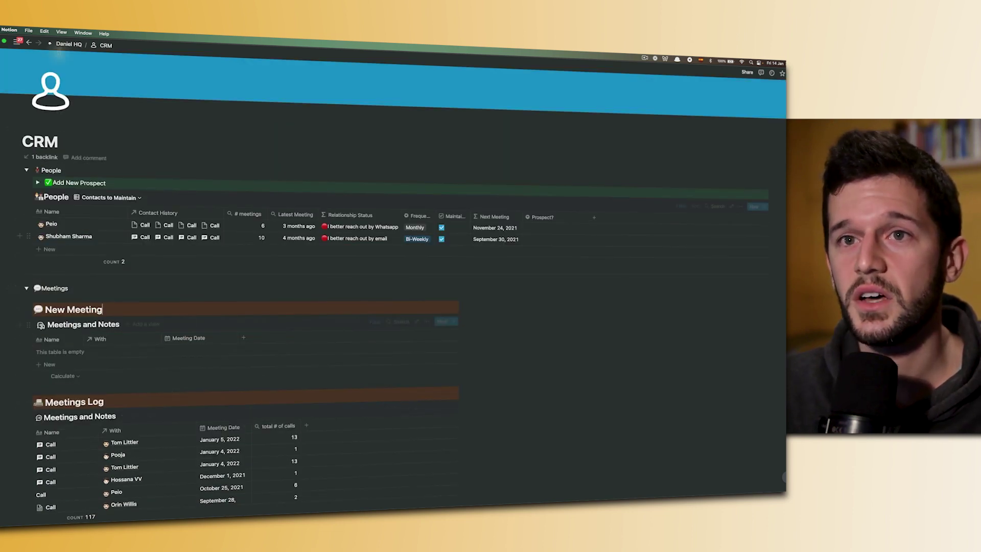
pyautogui.click(57, 45)
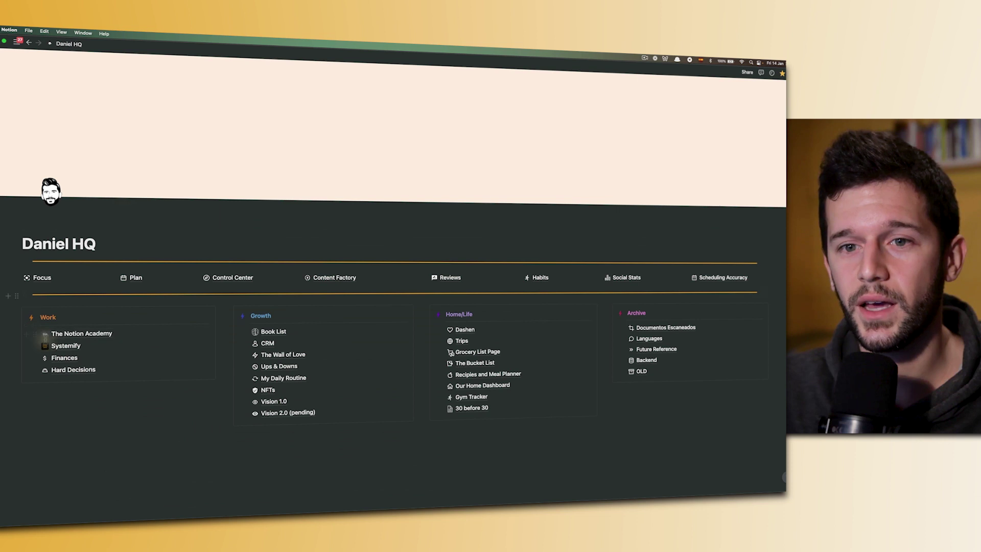
# Step: Open the Focus page and view its Dani Income Sources table and 'People I need to reach out to' list
pyautogui.click(42, 278)
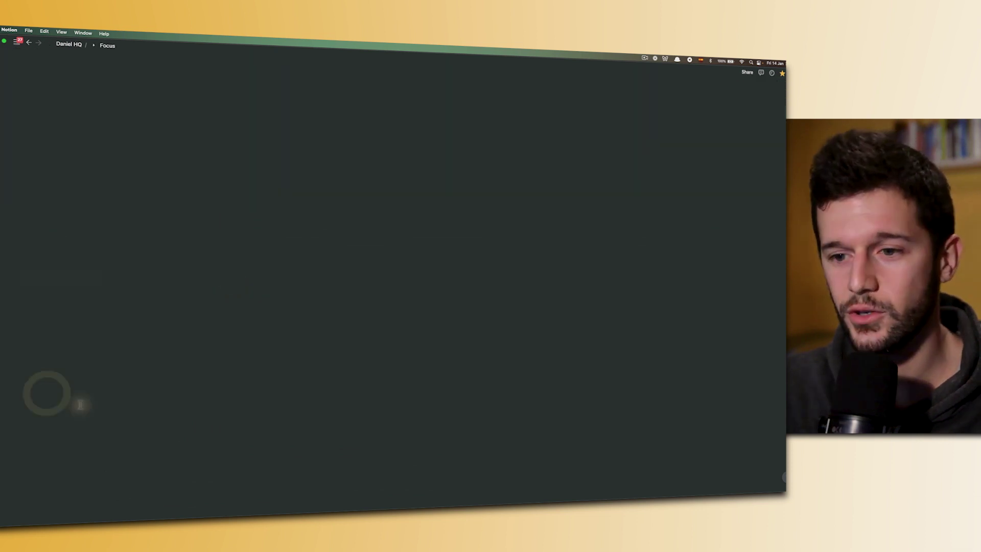
pyautogui.scroll(-10, 289, 394)
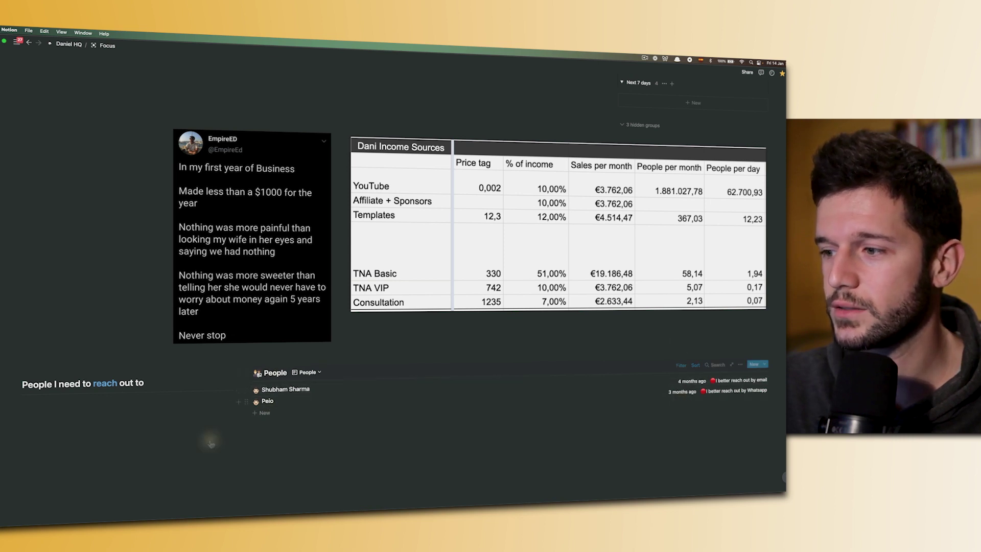
pyautogui.scroll(2, 173, 438)
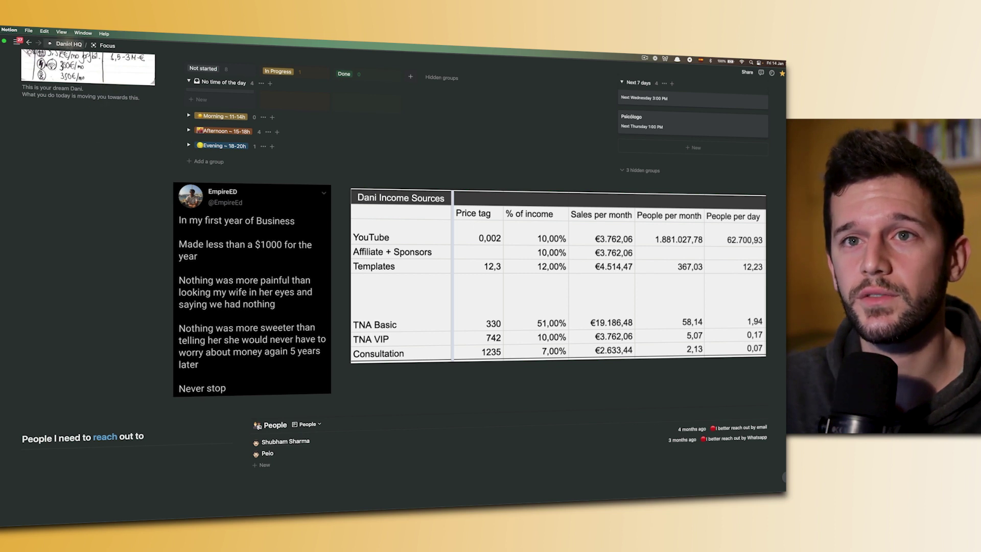
# Step: Browse The Wall of Love's dated milestones and subscriber analytics, then return to Daniel HQ
pyautogui.click(69, 44)
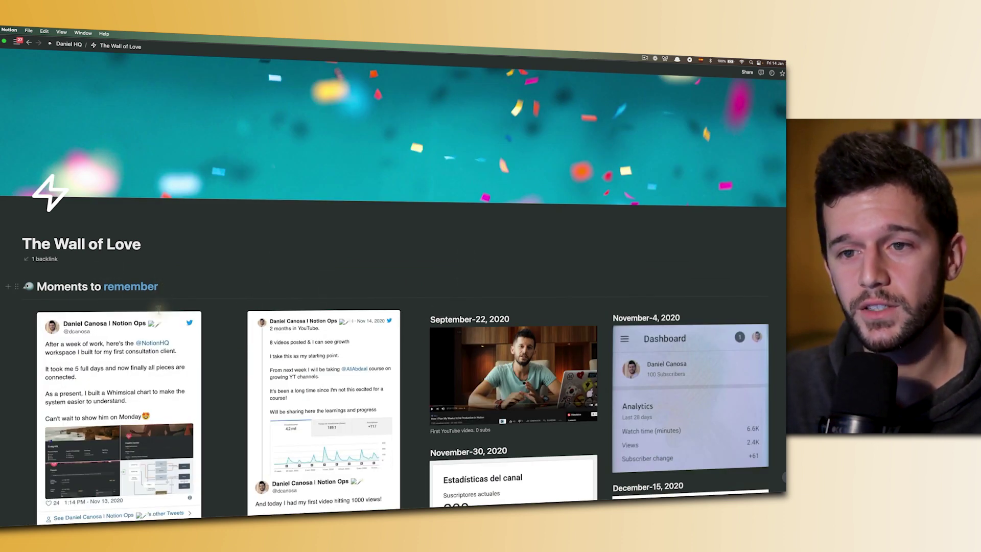
pyautogui.scroll(-5, 445, 306)
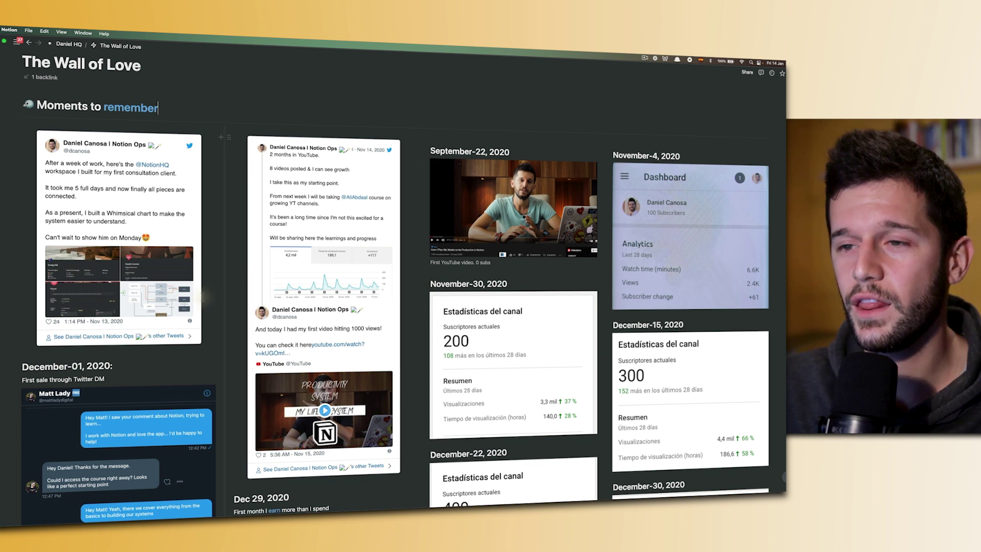
pyautogui.scroll(-2, 144, 307)
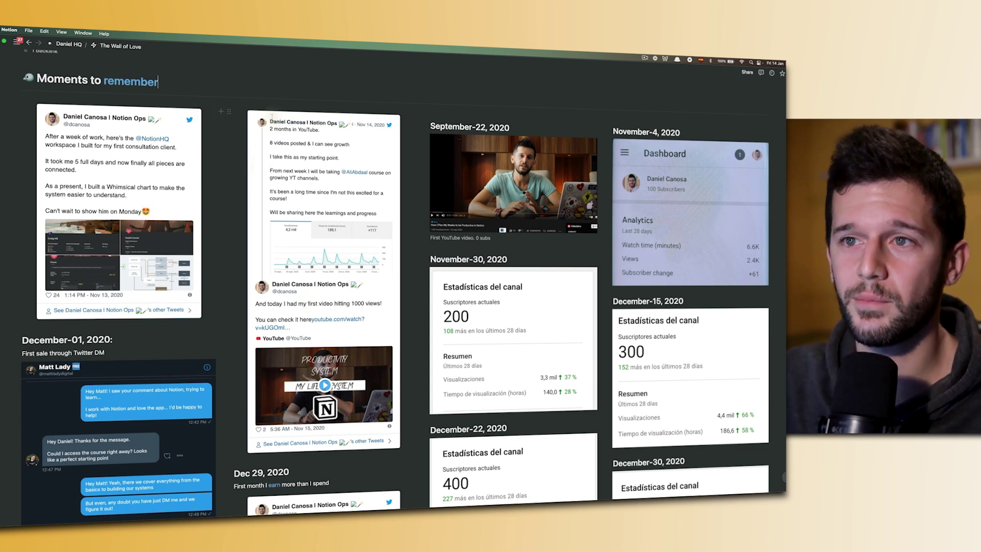
pyautogui.scroll(-10, 211, 250)
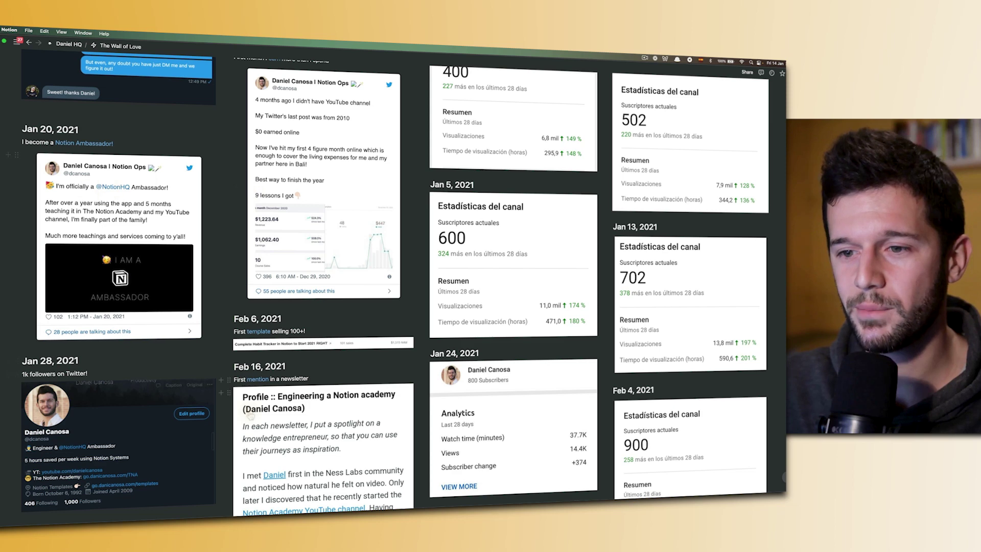
pyautogui.scroll(-6, 250, 417)
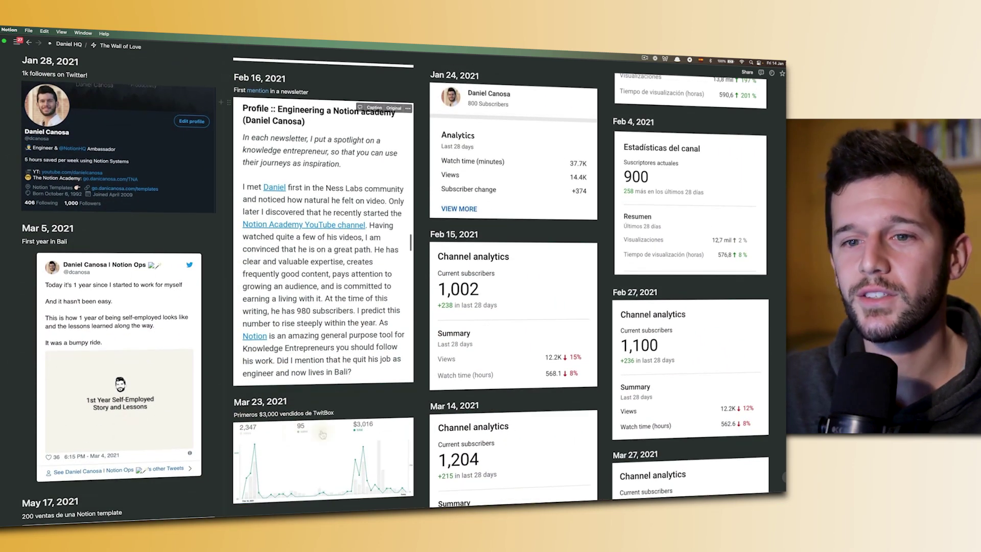
pyautogui.scroll(-3, 322, 434)
pyautogui.scroll(-3, 124, 218)
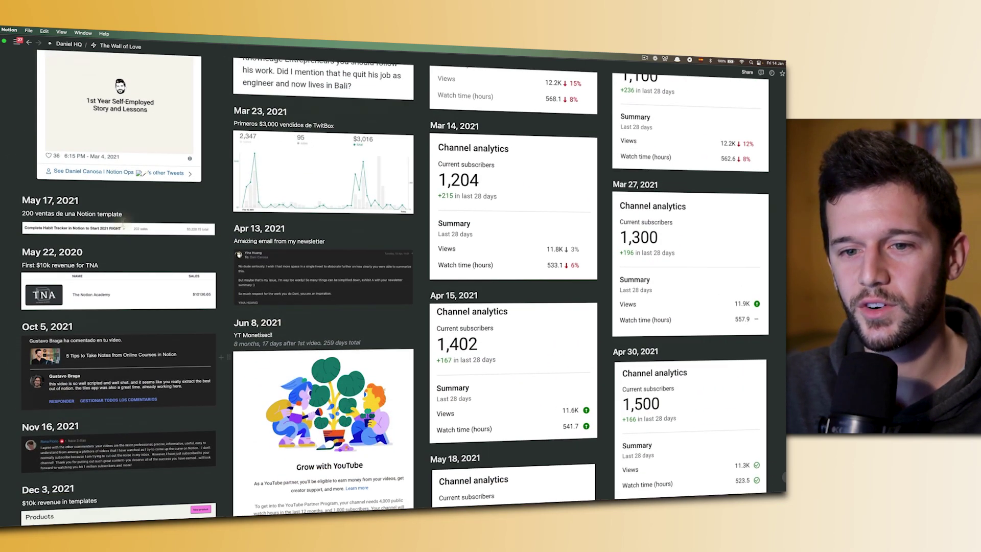
pyautogui.scroll(-3, 279, 295)
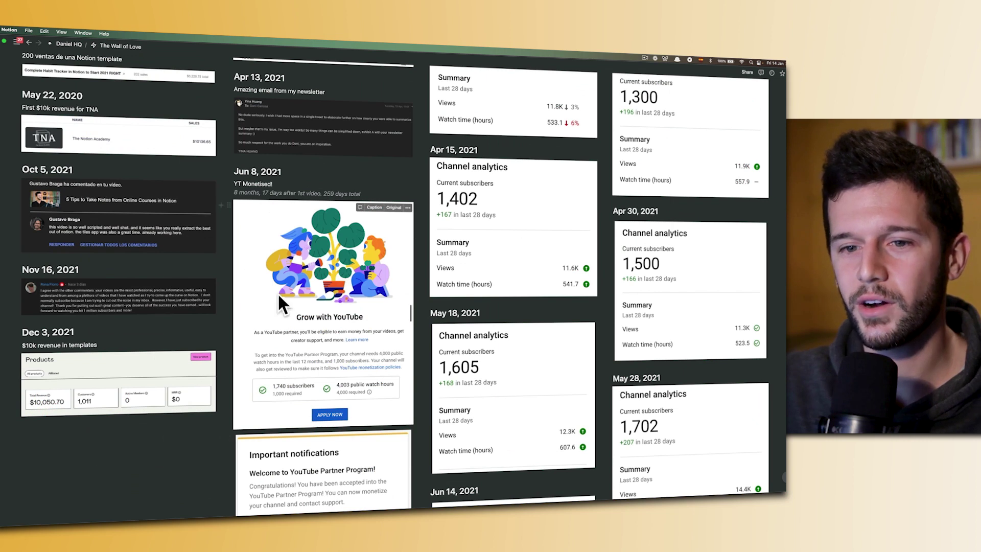
pyautogui.scroll(-1, 278, 293)
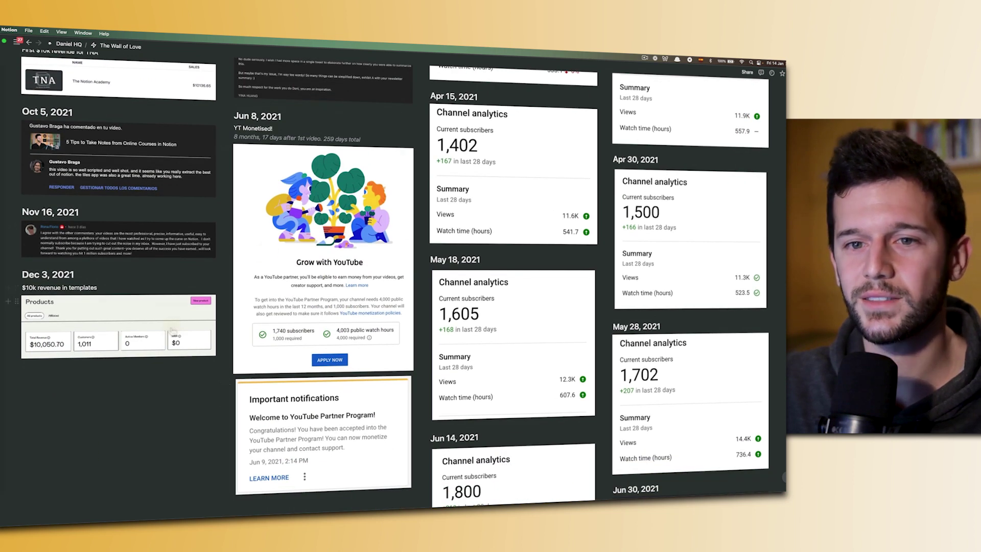
pyautogui.scroll(-1, 704, 190)
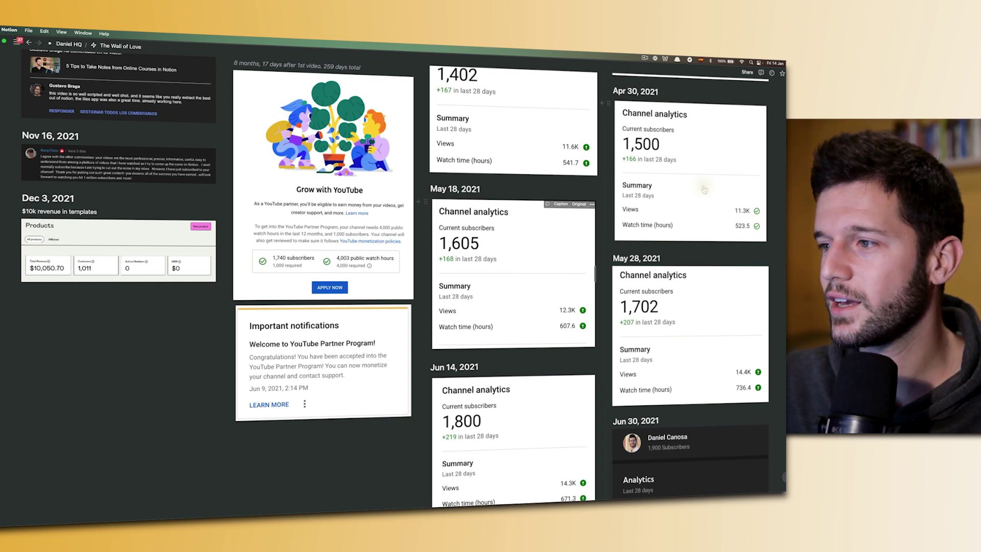
pyautogui.scroll(-2, 730, 363)
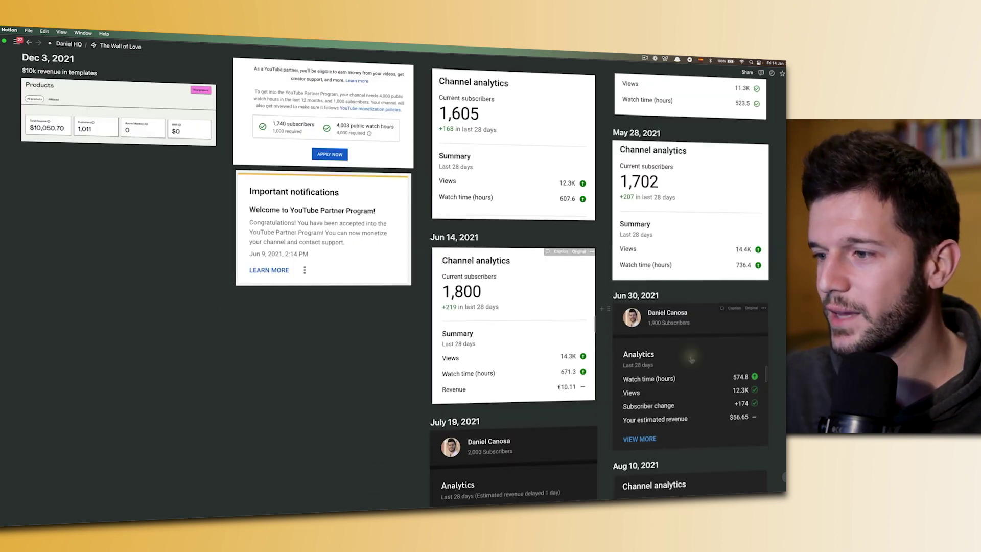
pyautogui.scroll(-6, 691, 331)
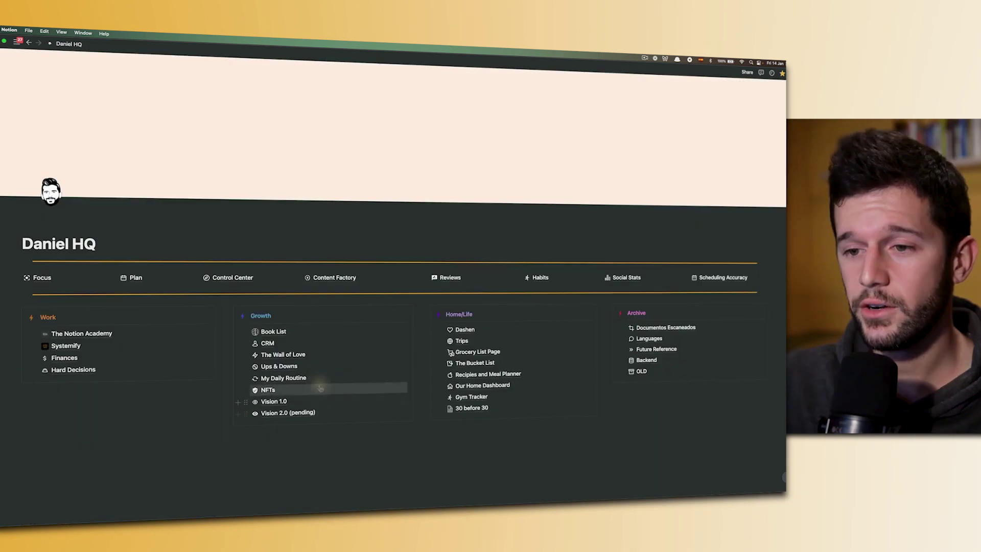
pyautogui.click(318, 377)
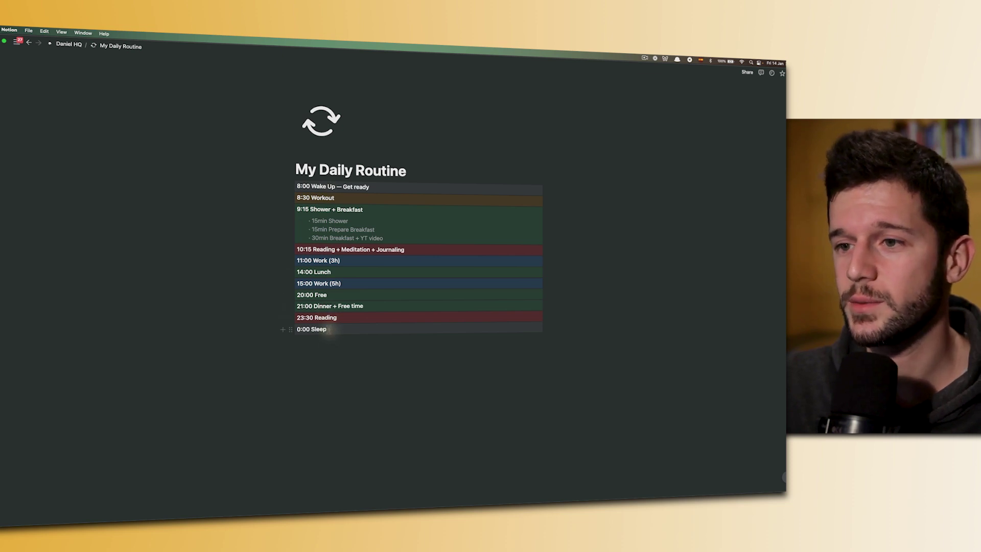
pyautogui.click(326, 386)
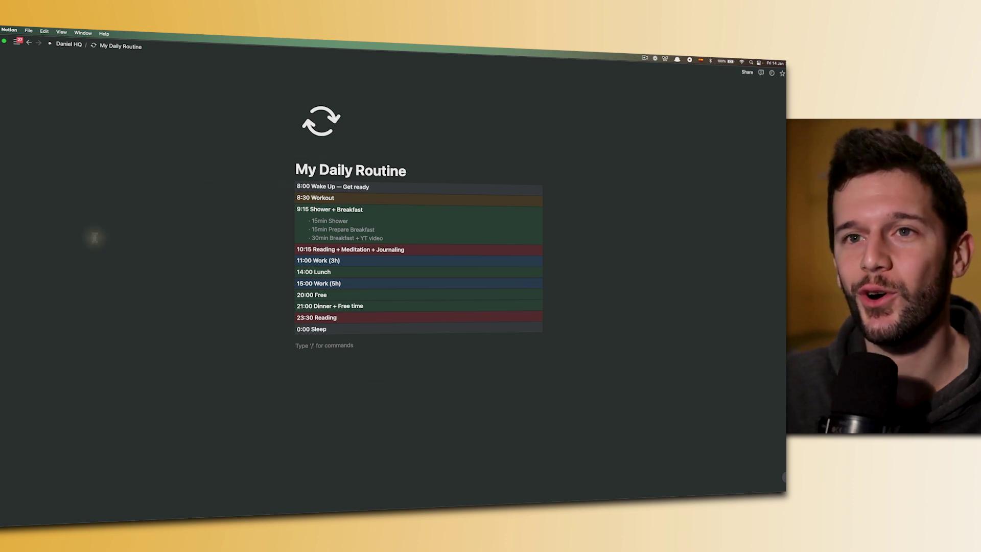
pyautogui.click(69, 44)
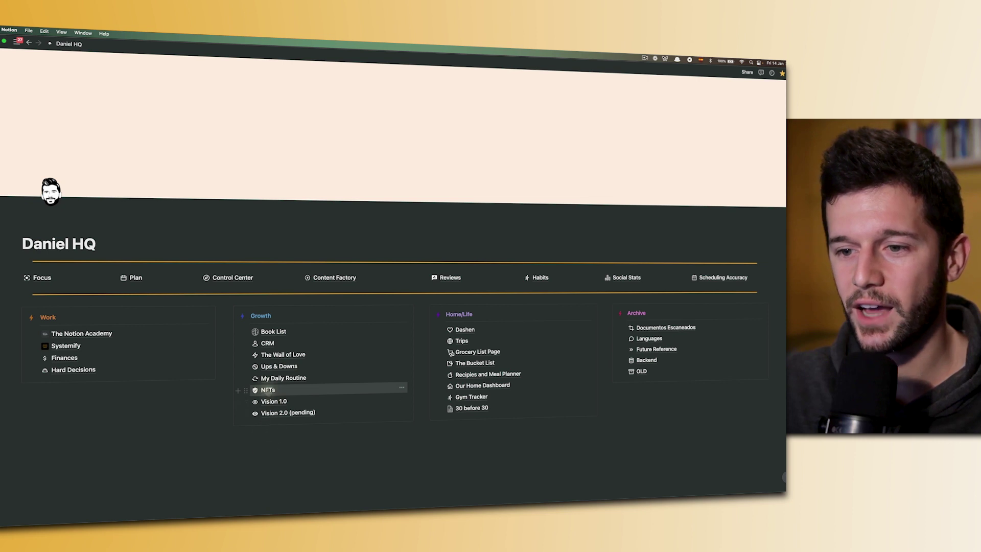
pyautogui.click(268, 390)
pyautogui.scroll(-3, 226, 272)
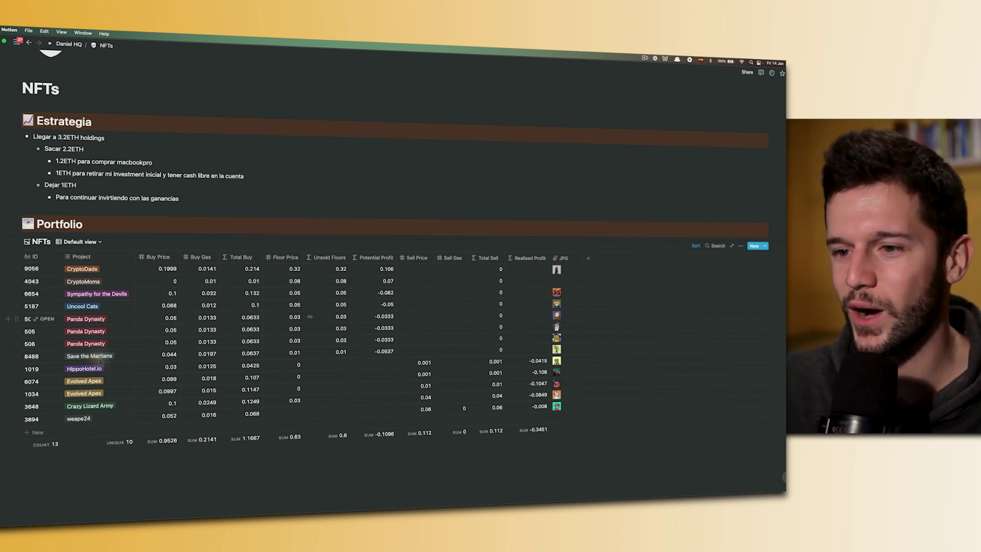
pyautogui.scroll(3, 322, 355)
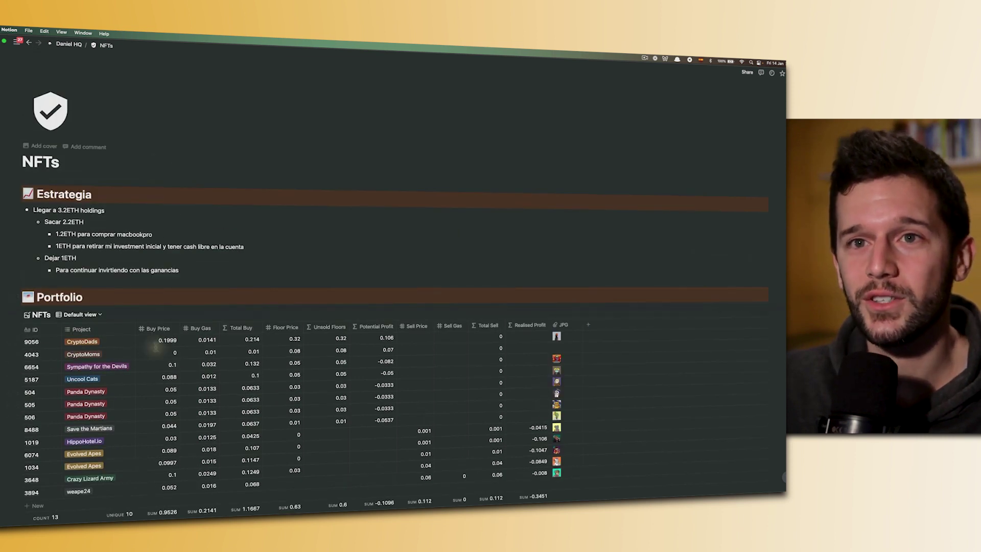
pyautogui.click(68, 44)
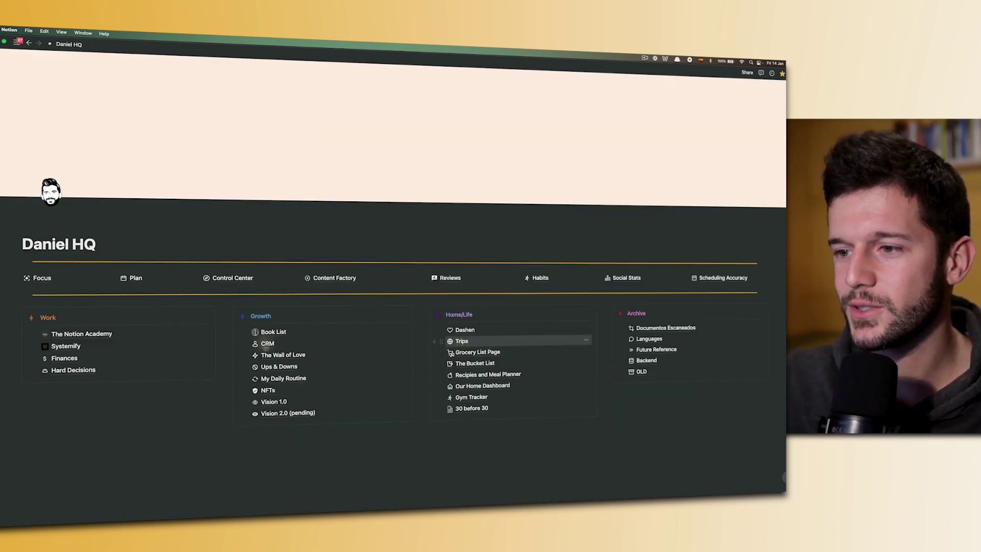
# Step: Open the Trips page from the Home/Life list on Daniel HQ
pyautogui.click(462, 342)
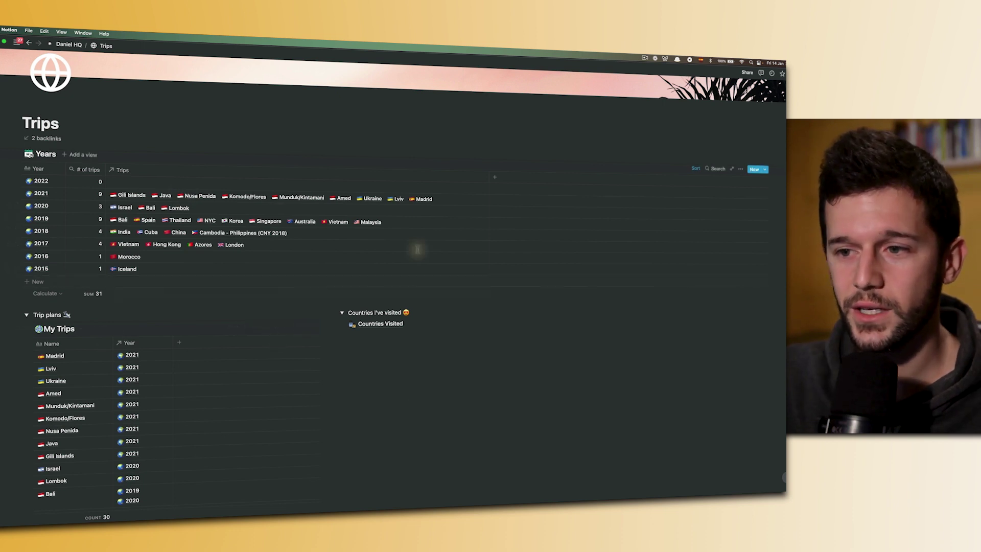
# Step: Review the Countries Visited table (39 countries, 20% of the world), then go back with Cmd+[
pyautogui.click(377, 325)
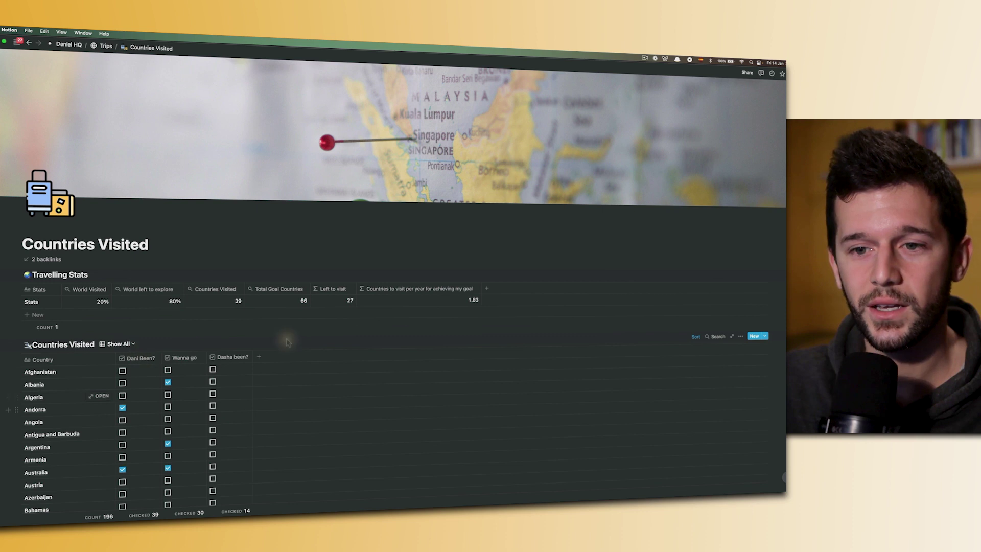
pyautogui.scroll(-2, 287, 341)
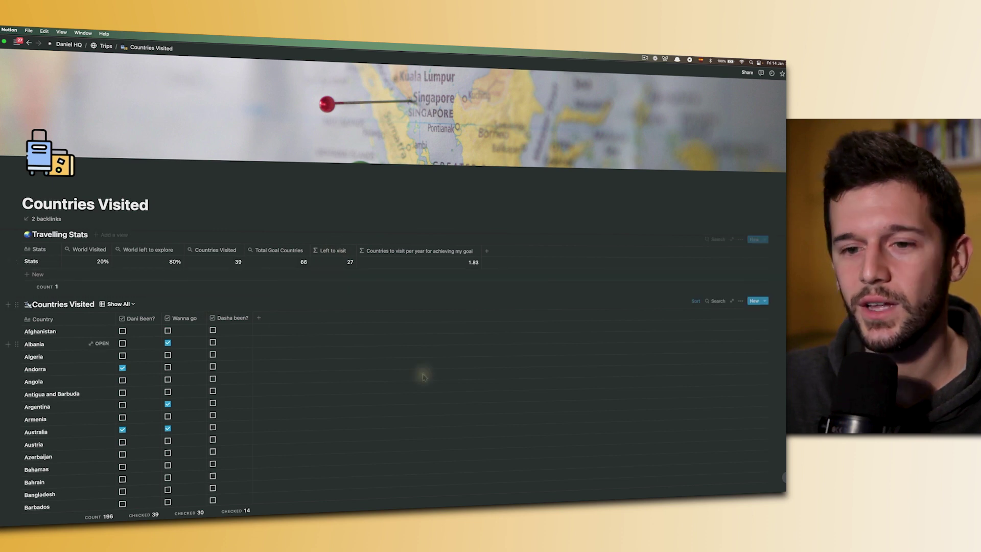
pyautogui.scroll(-5, 285, 346)
pyautogui.scroll(4, 285, 346)
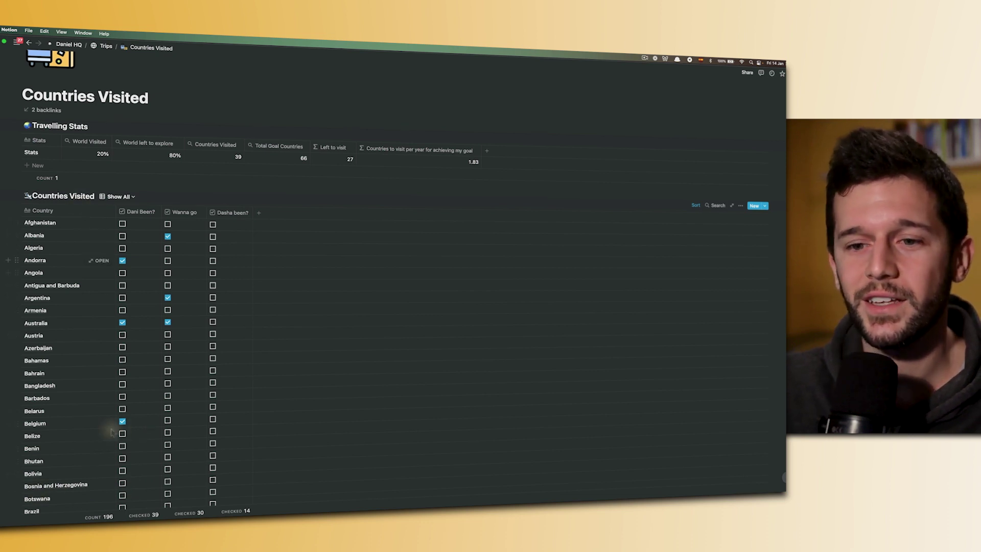
pyautogui.press('super+bracketleft')
pyautogui.press('super+bracketleft')
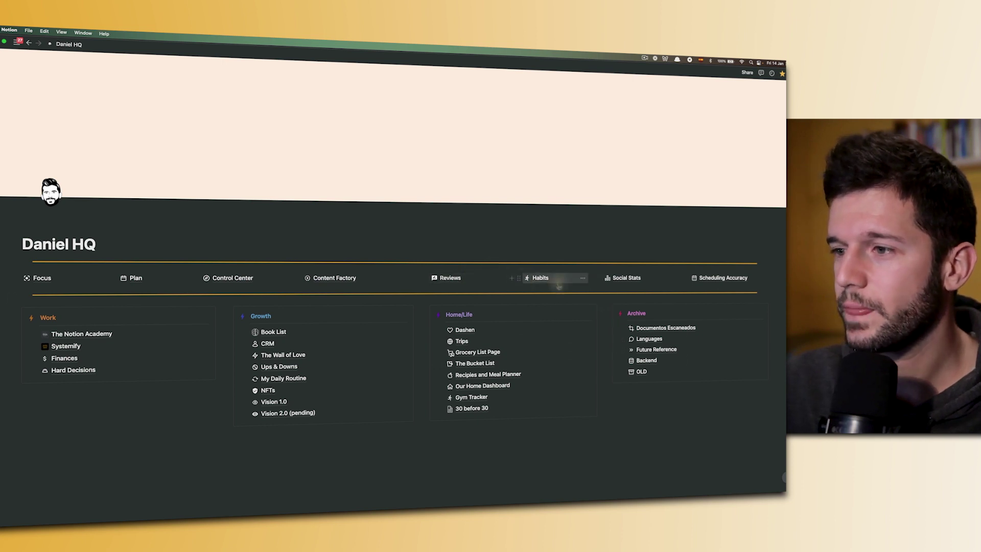
pyautogui.click(532, 278)
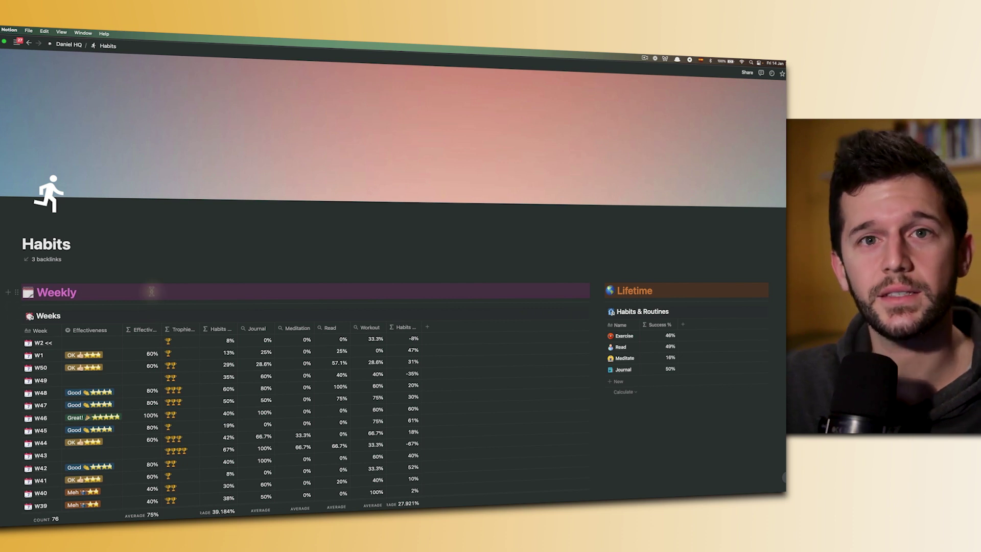
pyautogui.click(83, 292)
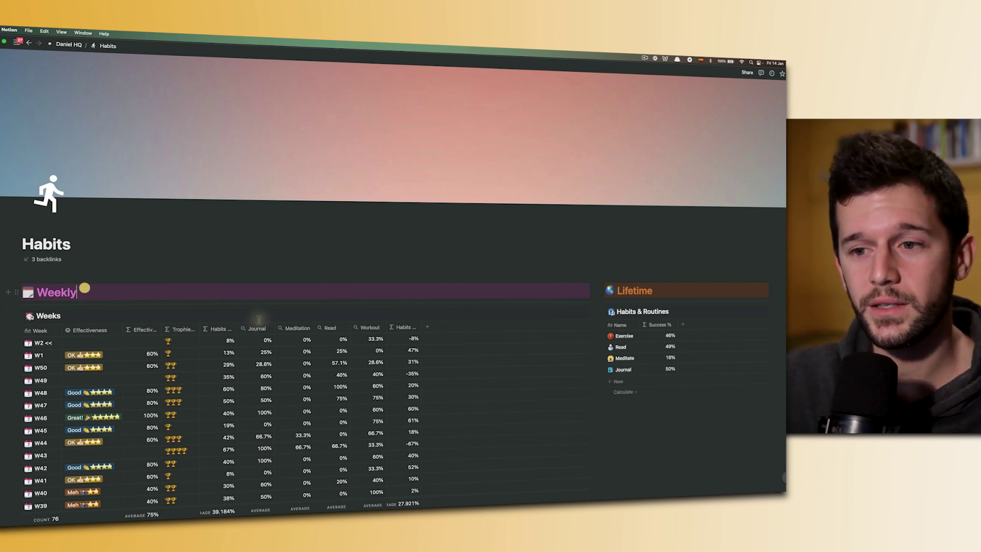
pyautogui.scroll(-3, 464, 146)
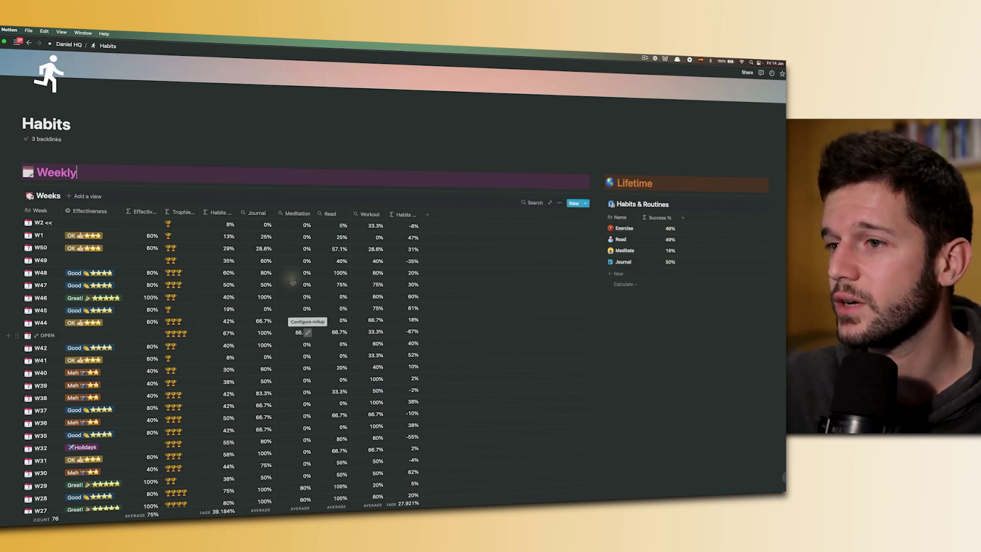
pyautogui.click(69, 45)
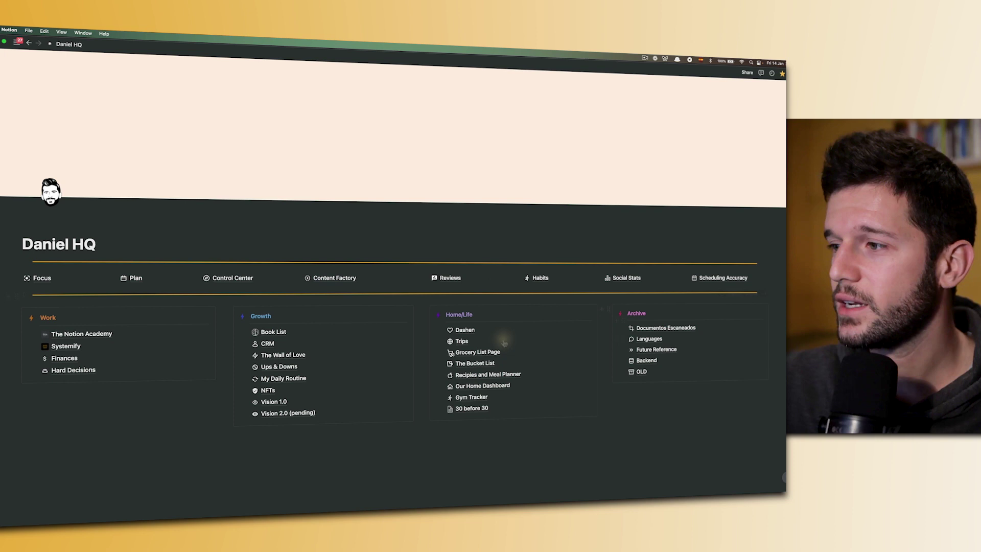
pyautogui.click(722, 276)
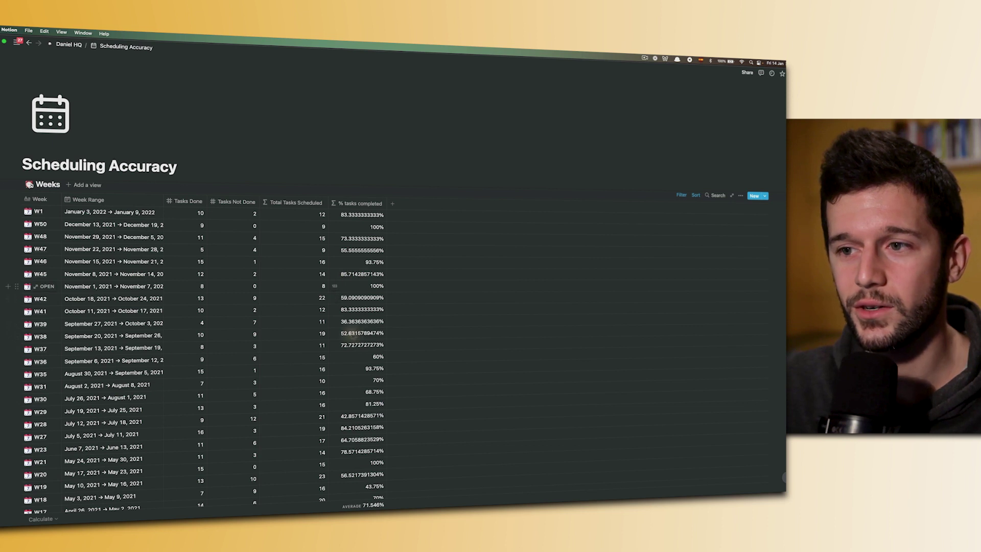
pyautogui.scroll(-1, 368, 264)
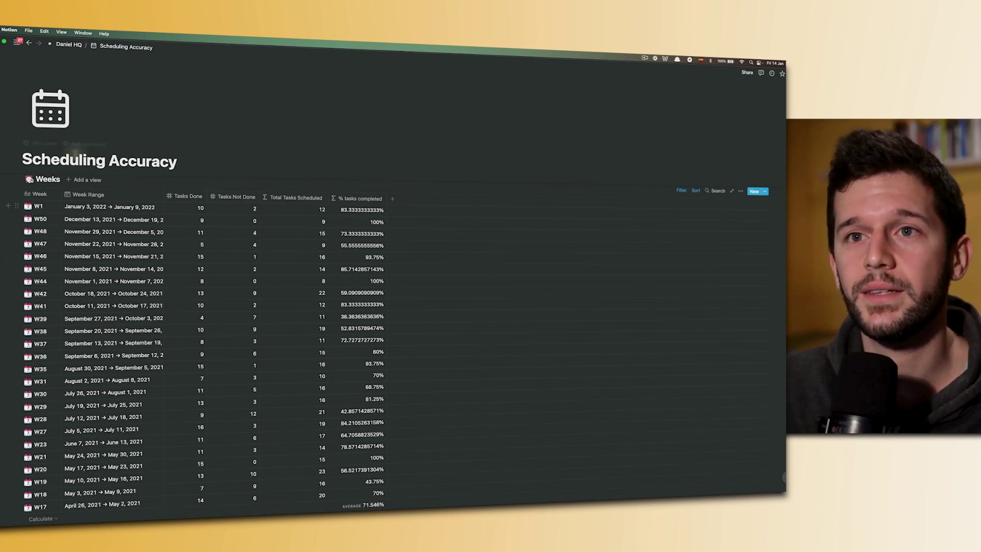
pyautogui.click(69, 45)
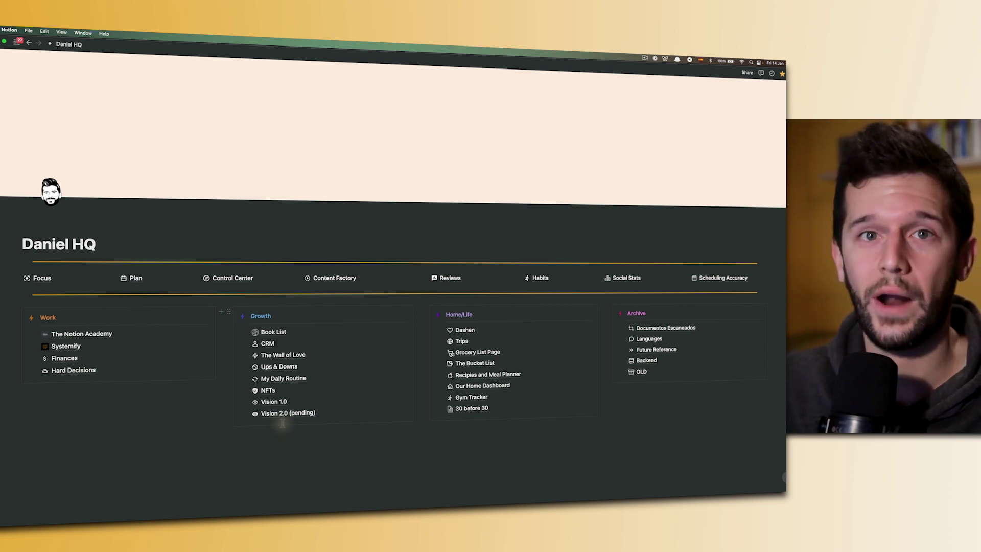
pyautogui.click(650, 373)
pyautogui.scroll(-10, 374, 409)
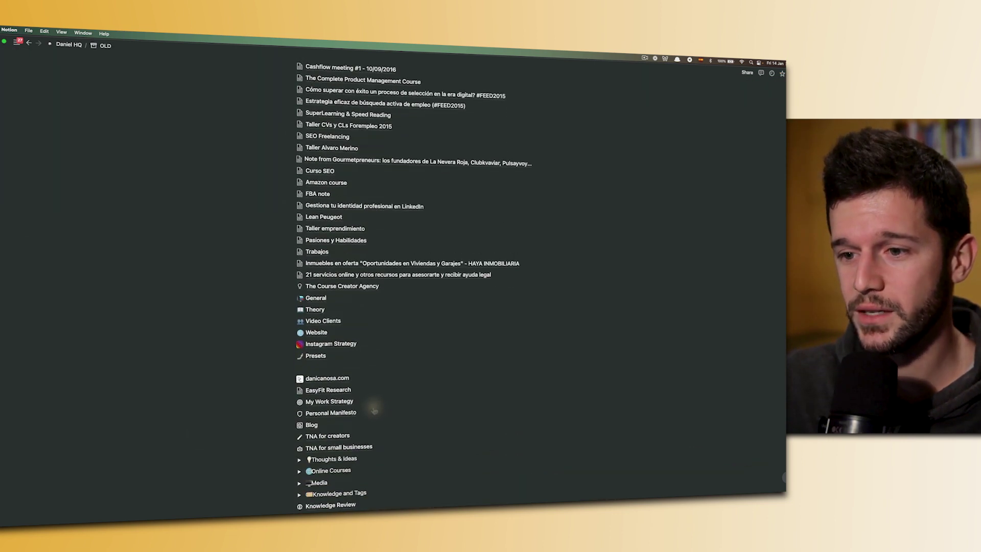
pyautogui.scroll(-3, 374, 409)
pyautogui.scroll(10, 388, 368)
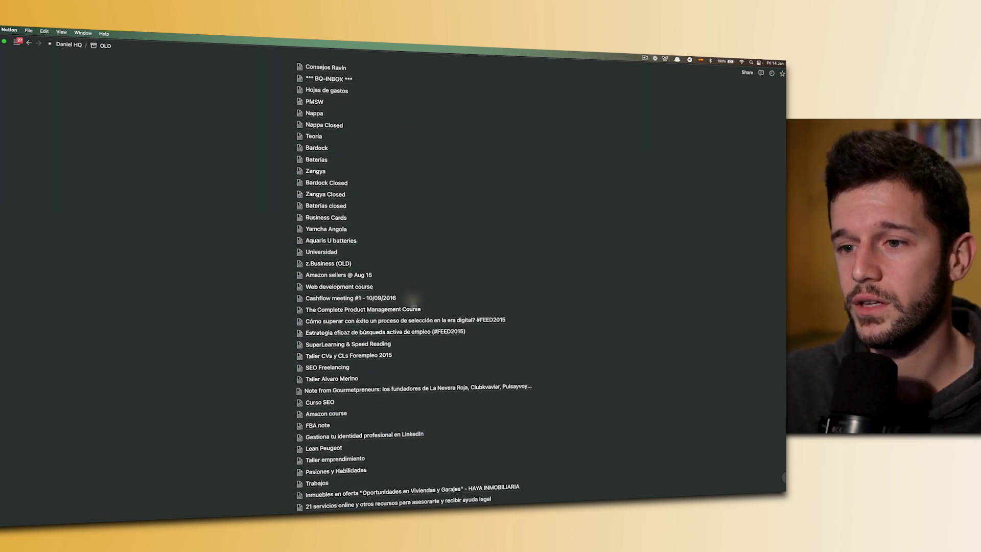
pyautogui.scroll(3, 413, 301)
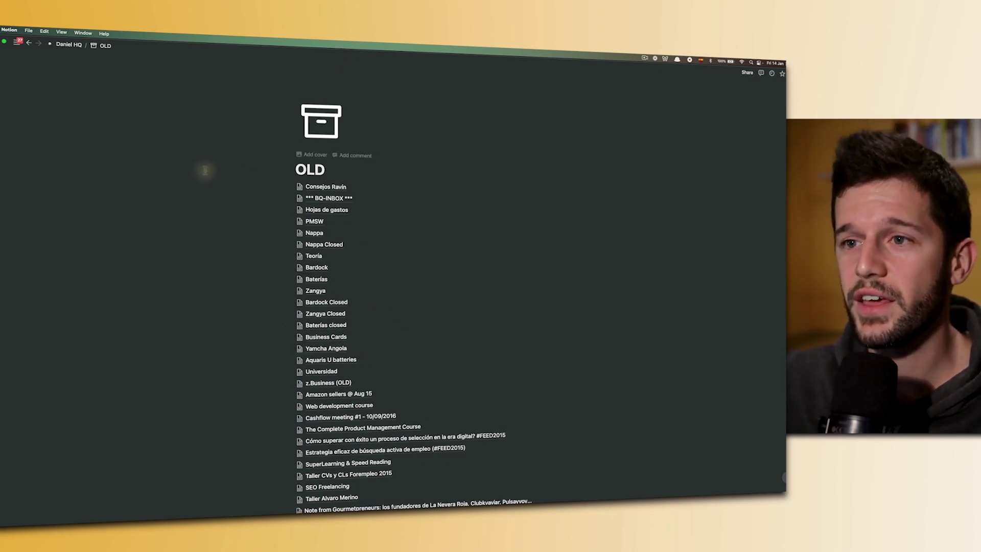
pyautogui.scroll(-5, 335, 375)
pyautogui.scroll(5, 333, 276)
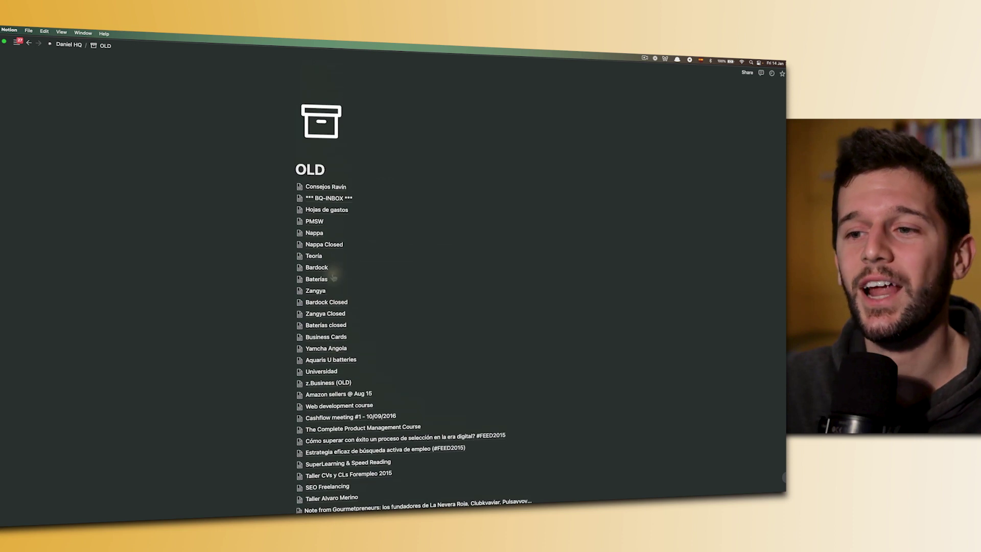
pyautogui.click(77, 46)
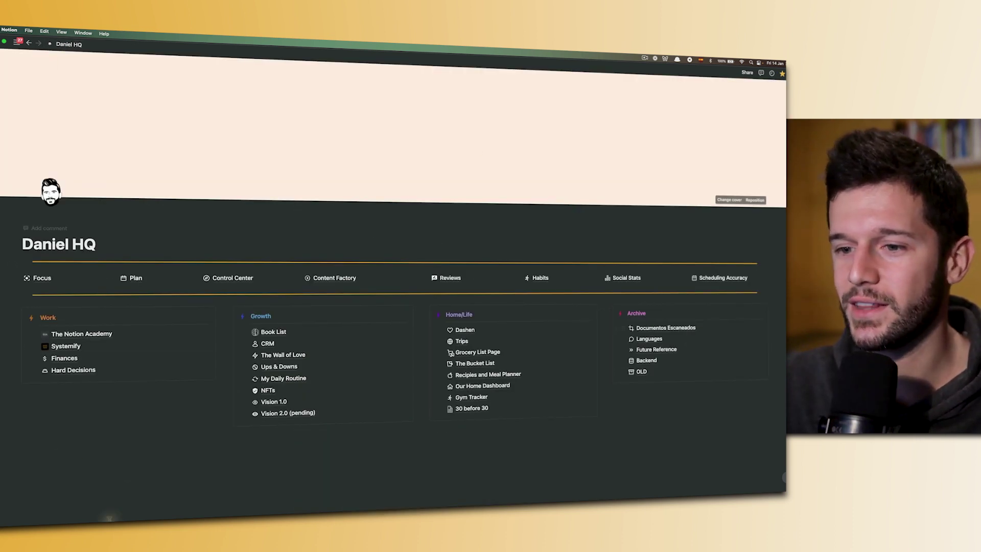